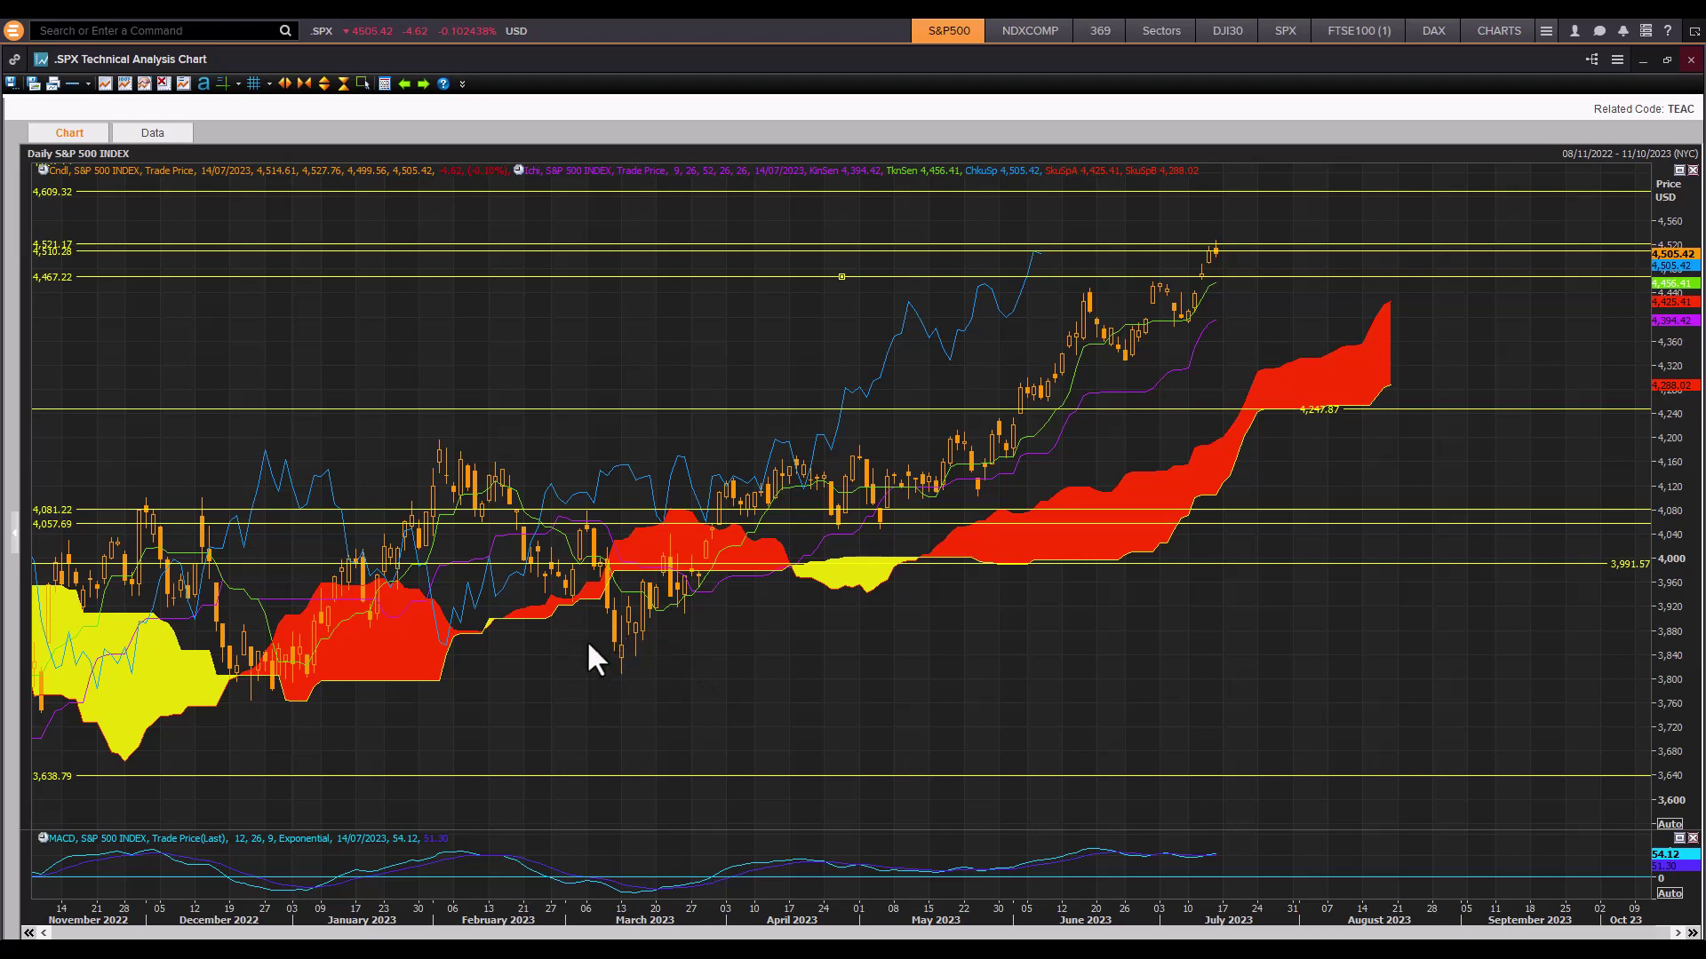
# Step: Auto-fit the daily chart's price axis to show every horizontal line, 4,689.56 down to 3,500.76
pyautogui.moveTo(711, 525)
pyautogui.click(345, 84)
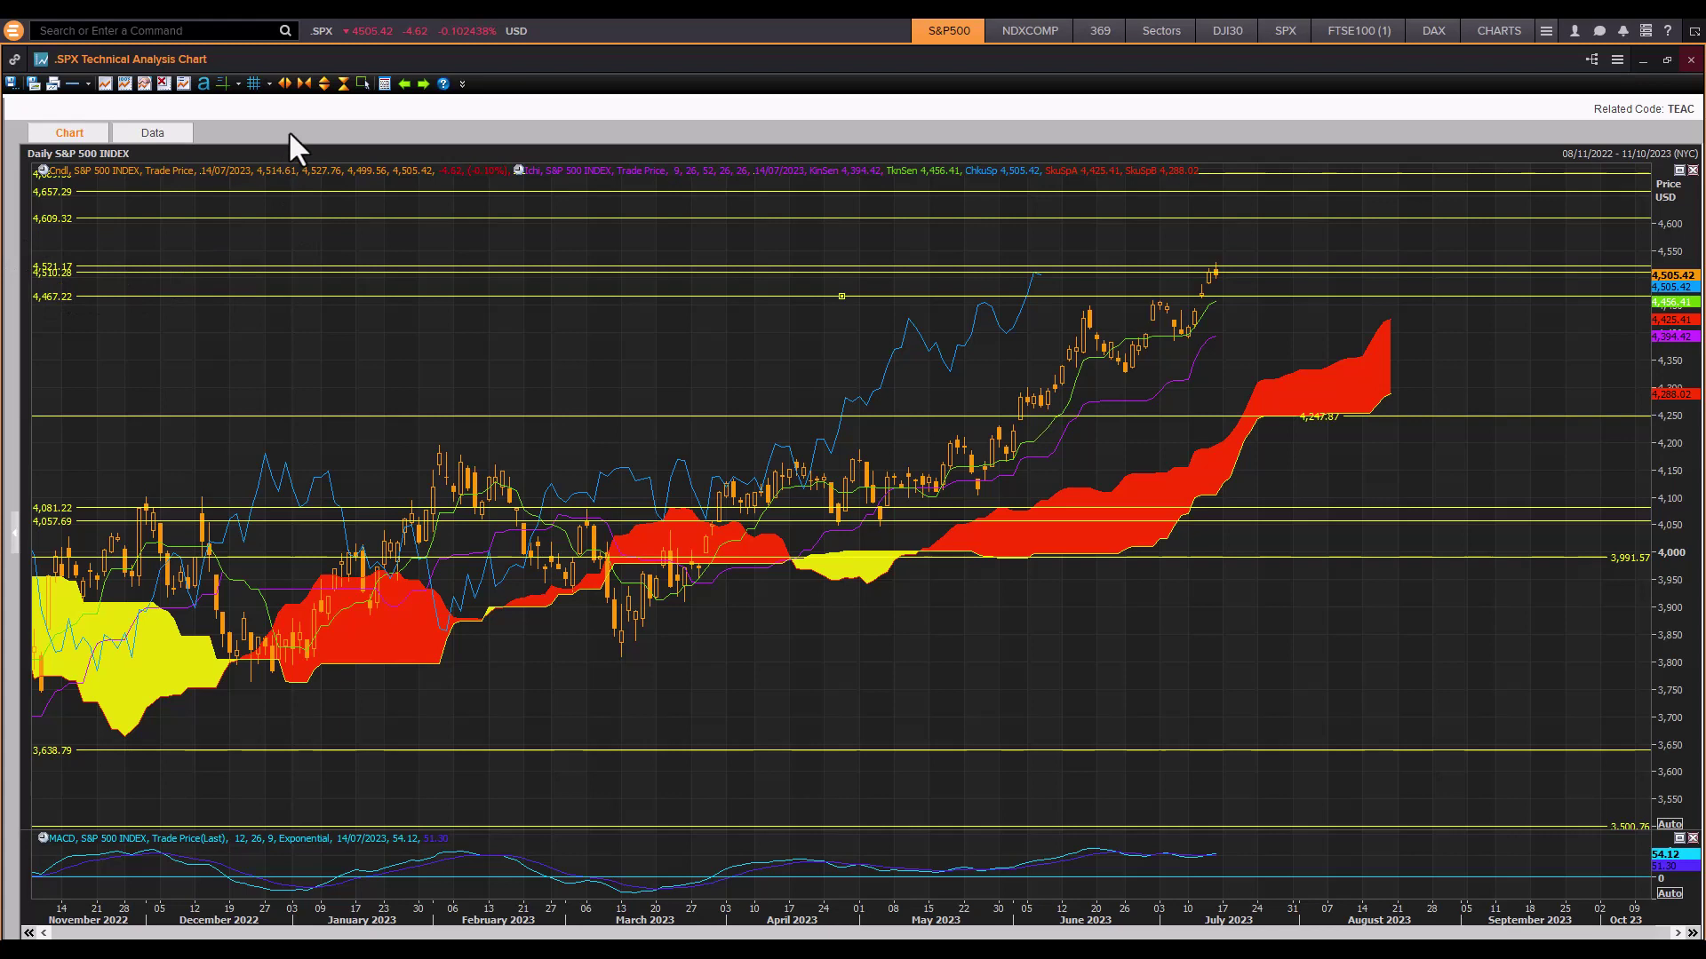
pyautogui.click(343, 84)
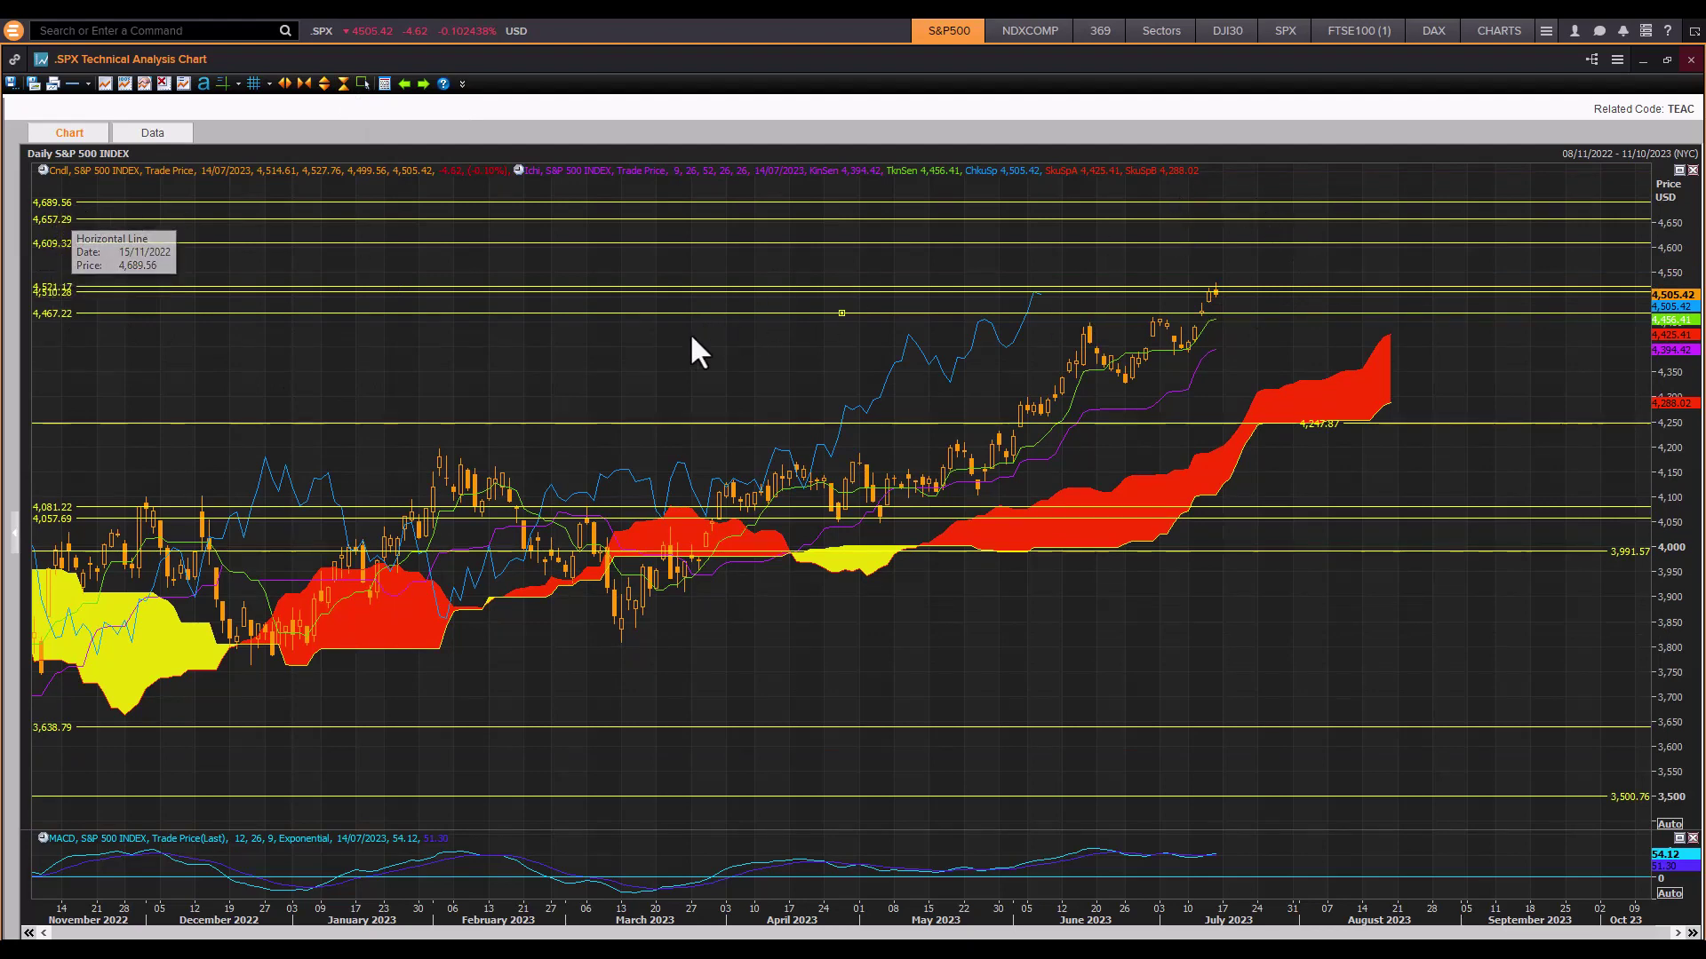
pyautogui.scroll(5, 689, 351)
pyautogui.scroll(15, 684, 342)
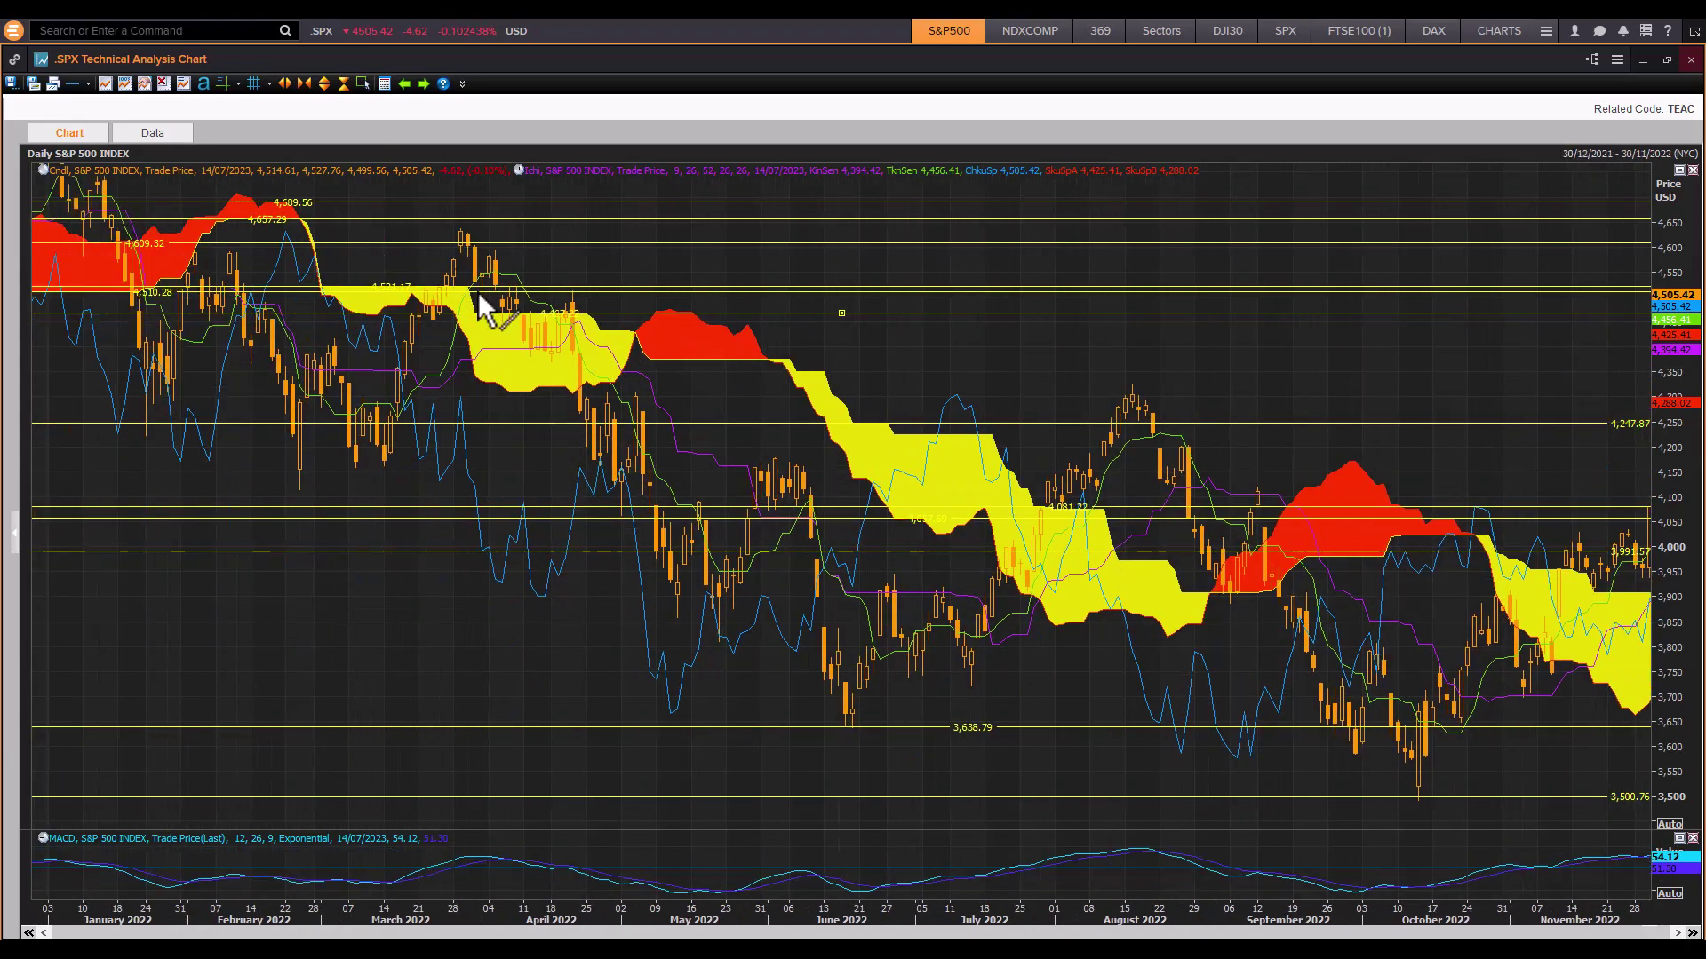
pyautogui.scroll(2, 363, 286)
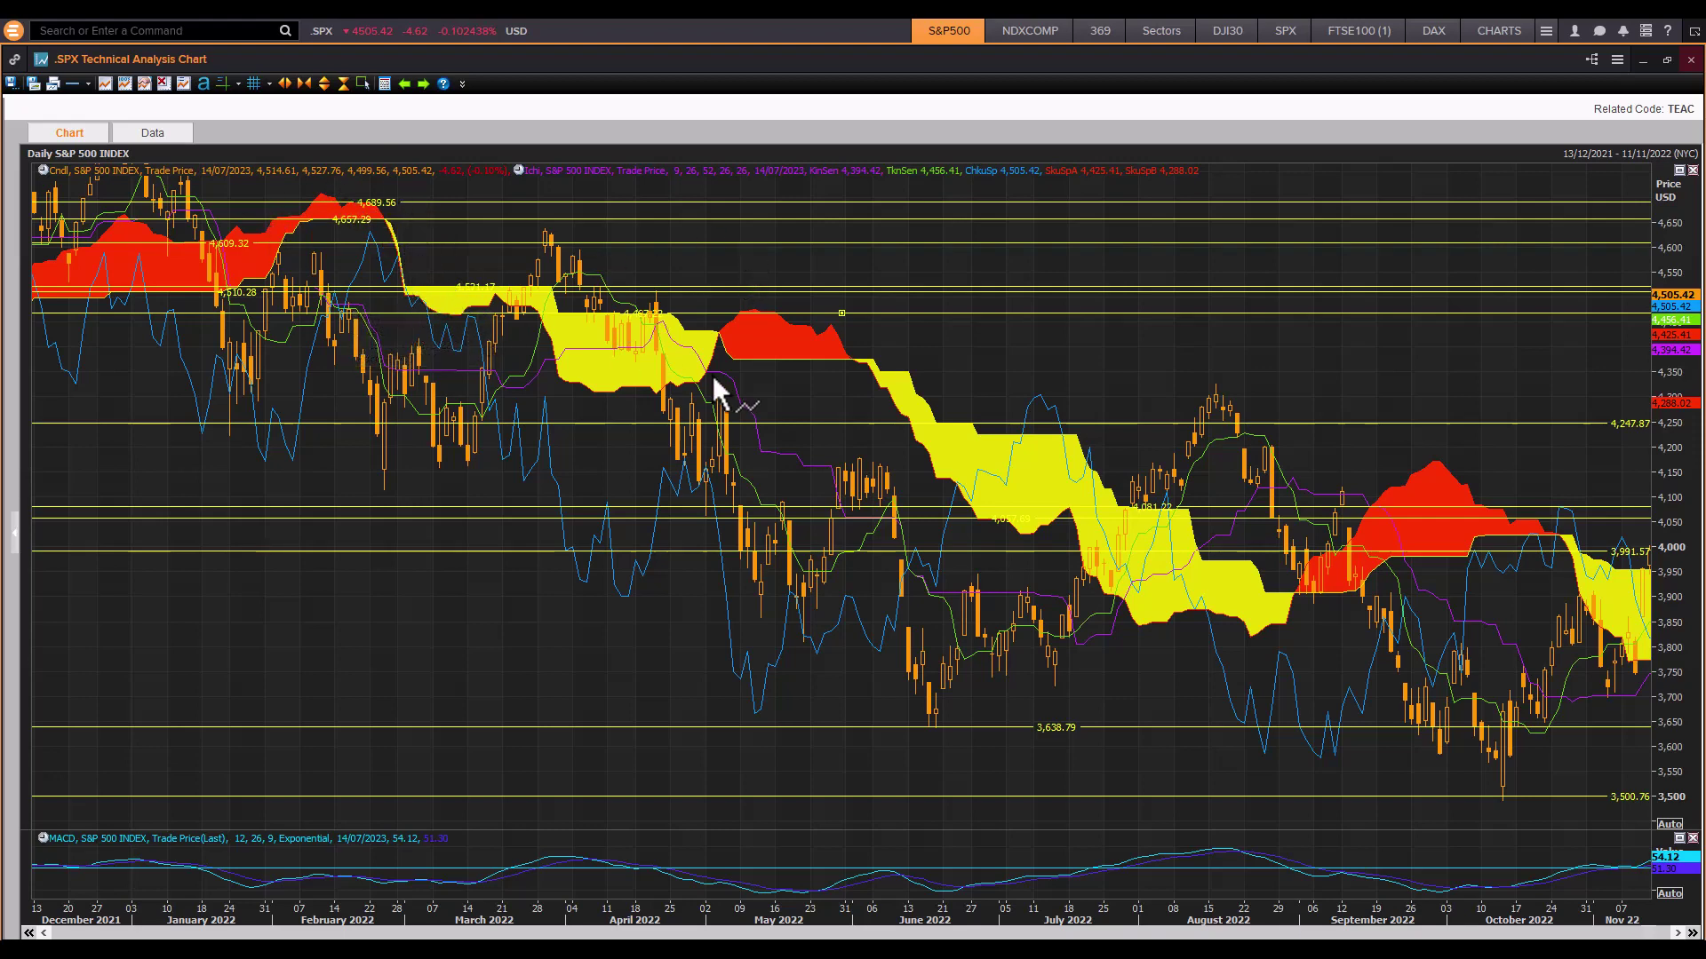
pyautogui.scroll(-2, 713, 378)
pyautogui.scroll(-20, 713, 378)
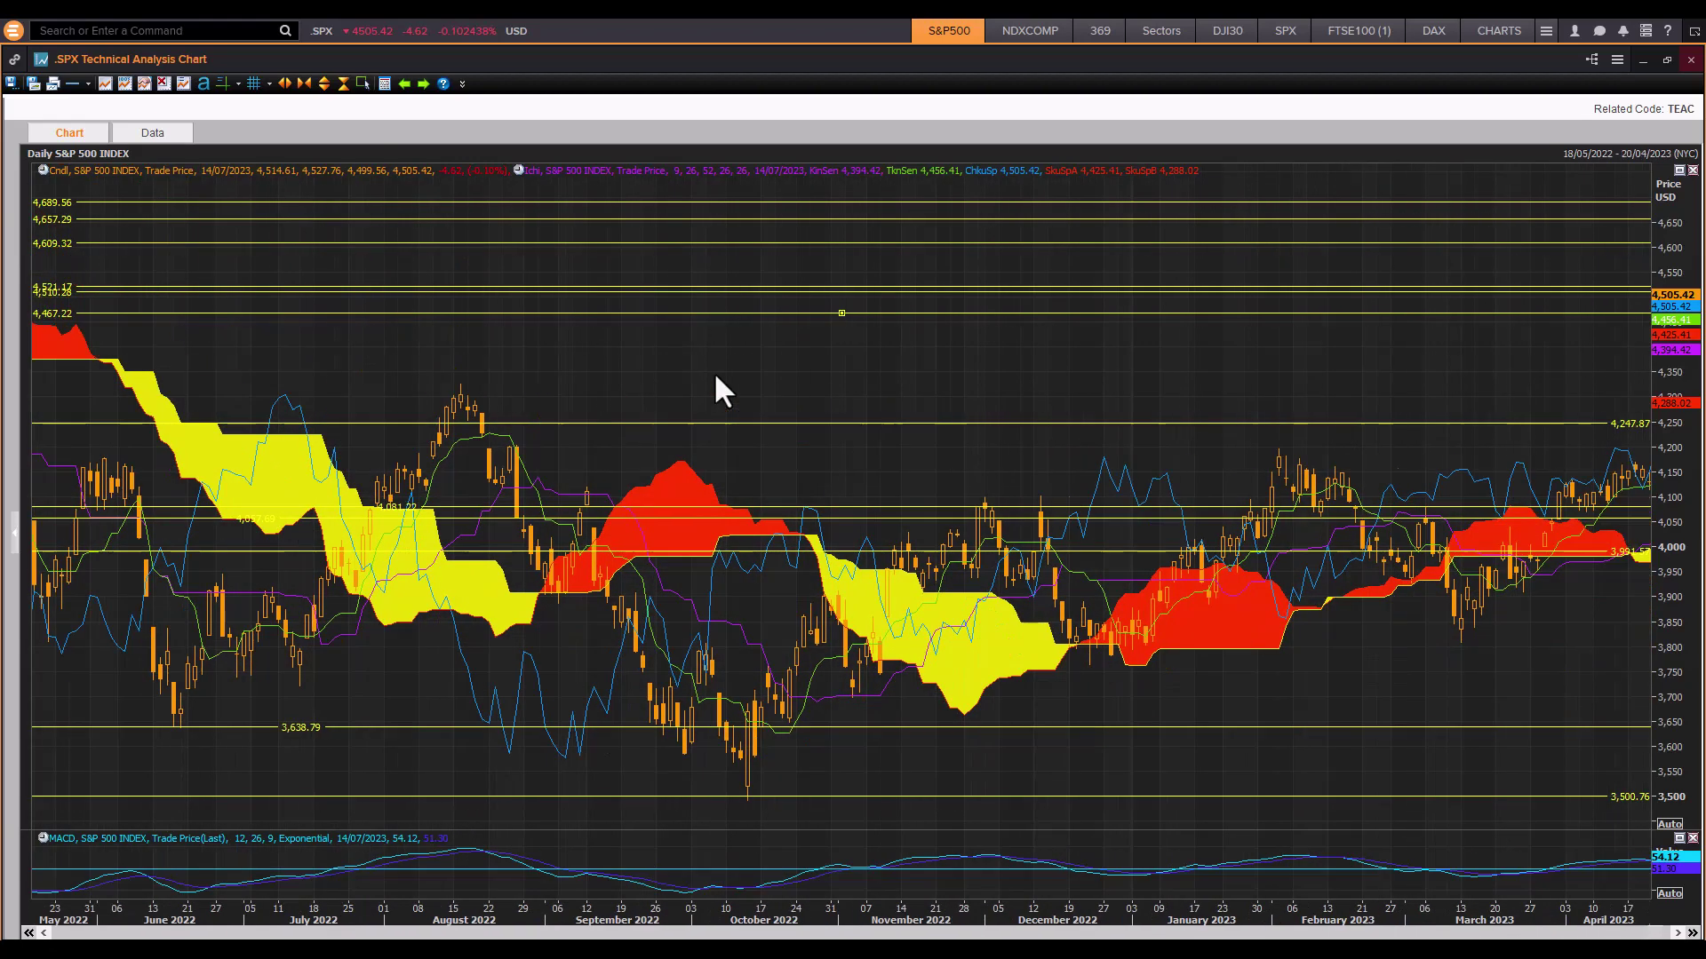
pyautogui.scroll(-6, 716, 378)
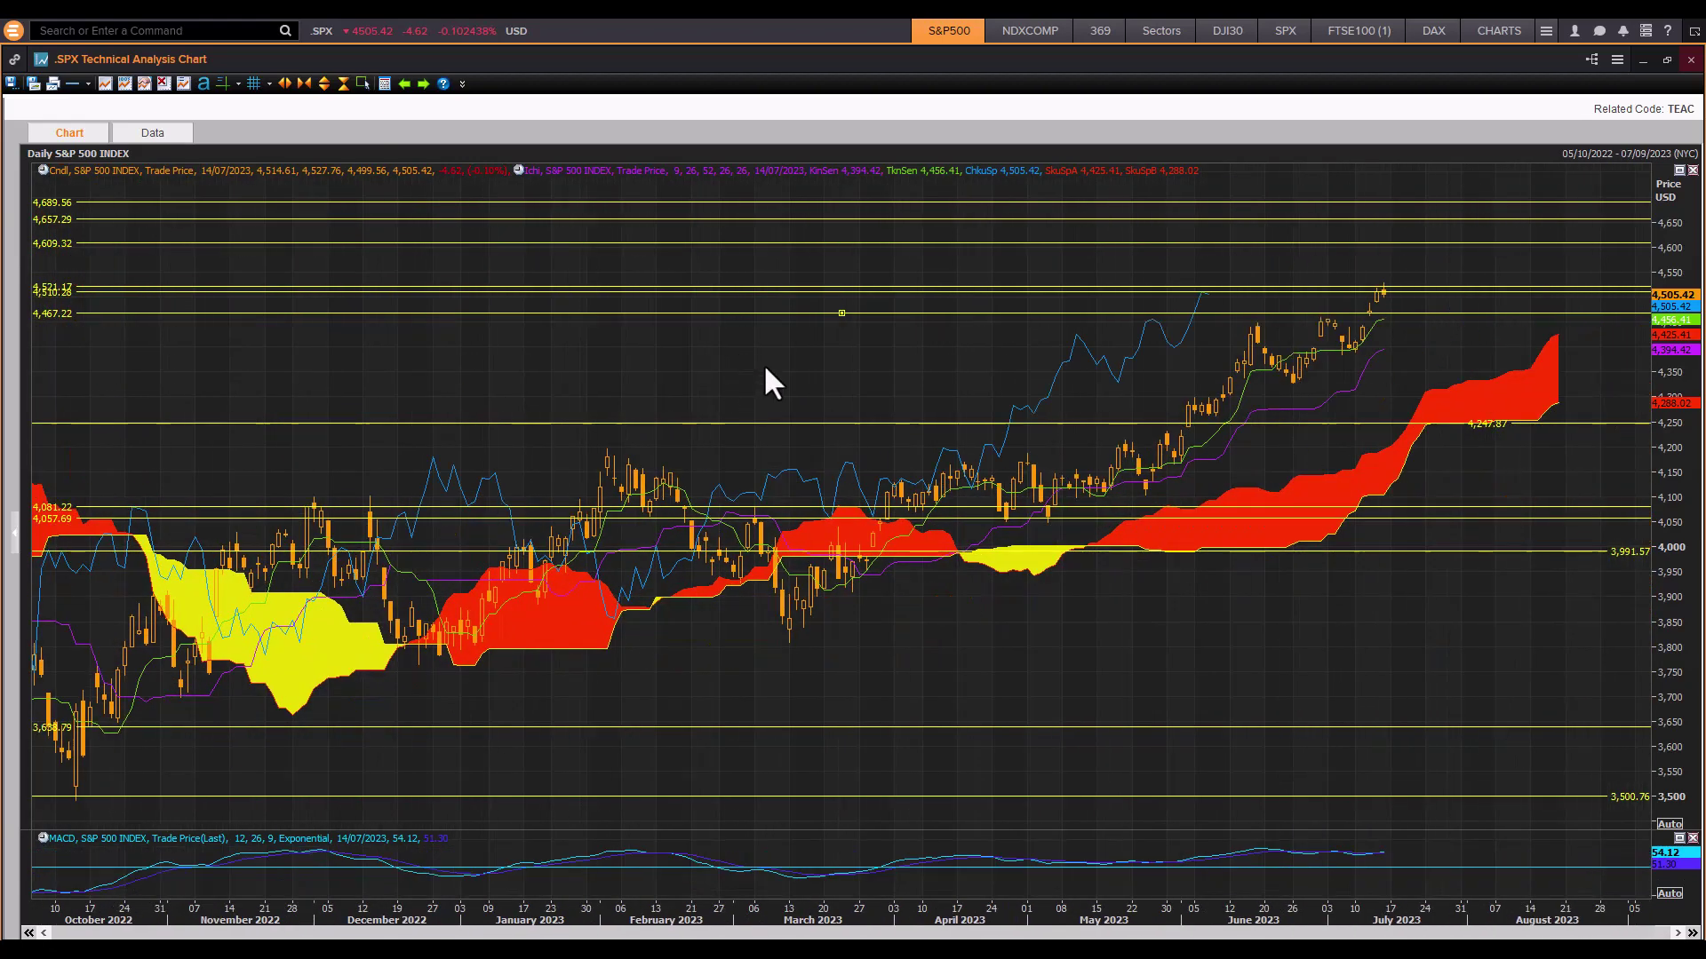
pyautogui.moveTo(976, 297)
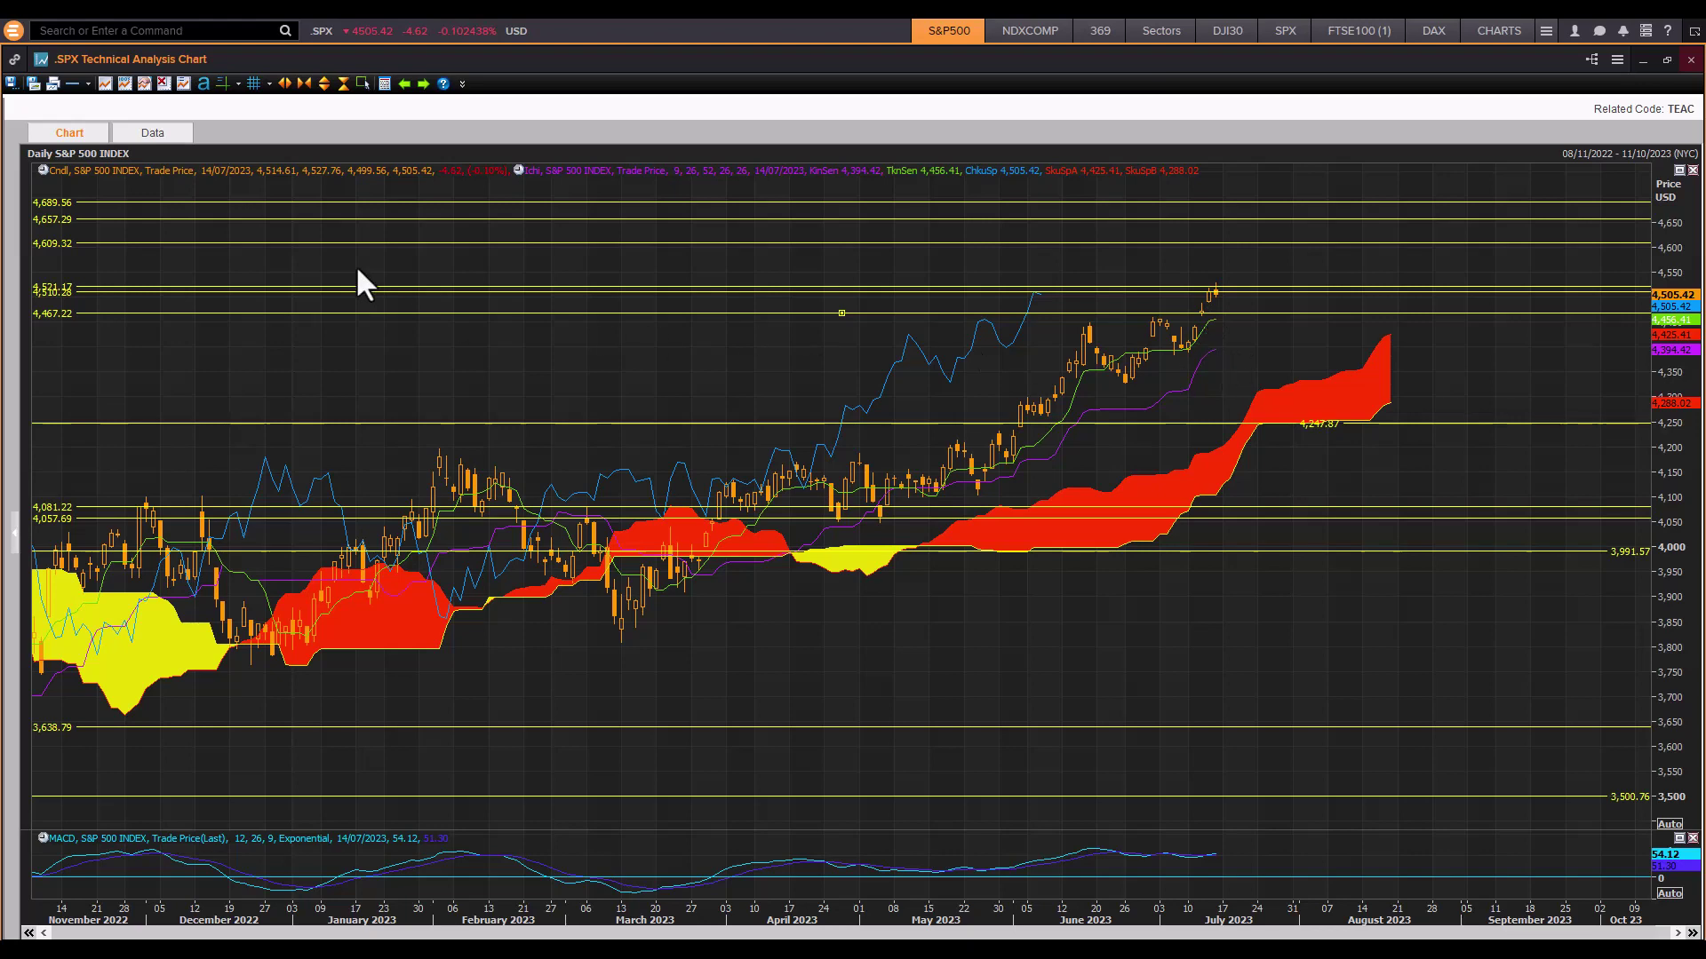
# Step: Change the S&P 500 Ichimoku chart interval from Daily to Weekly, spanning 2020–2024
pyautogui.click(44, 156)
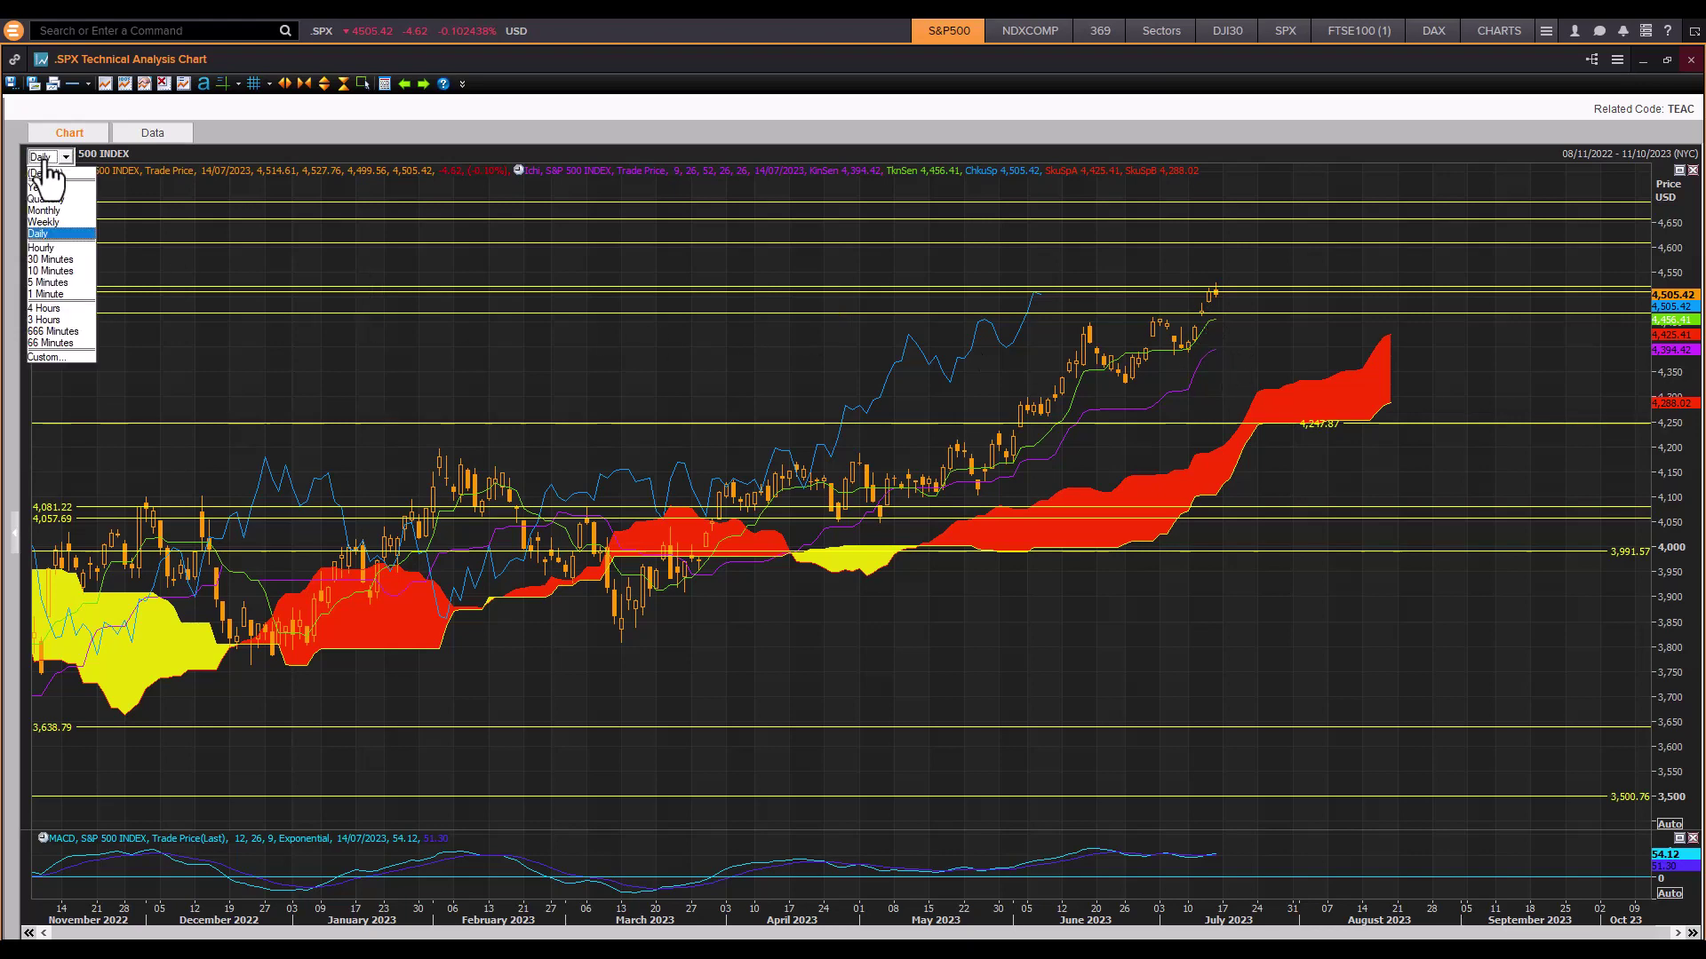
pyautogui.click(45, 222)
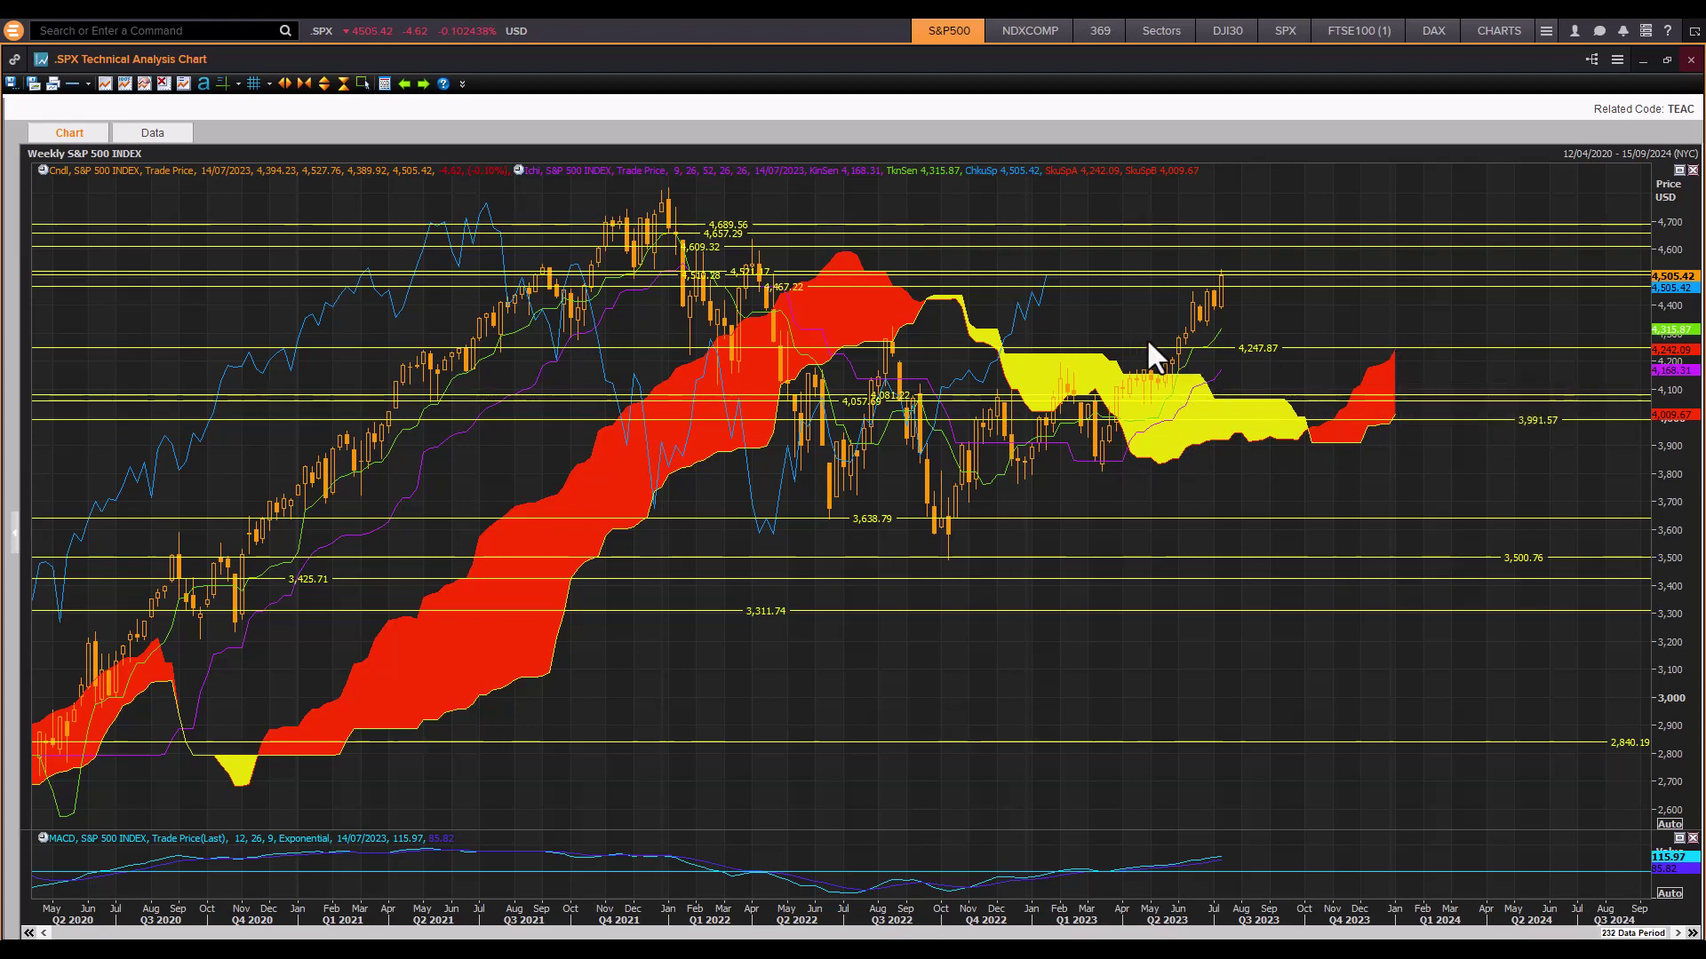
pyautogui.moveTo(1224, 380)
# Step: Draw horizontal lines at 4,315.66 and 4,226.86 on the weekly chart
pyautogui.click(88, 83)
pyautogui.click(110, 174)
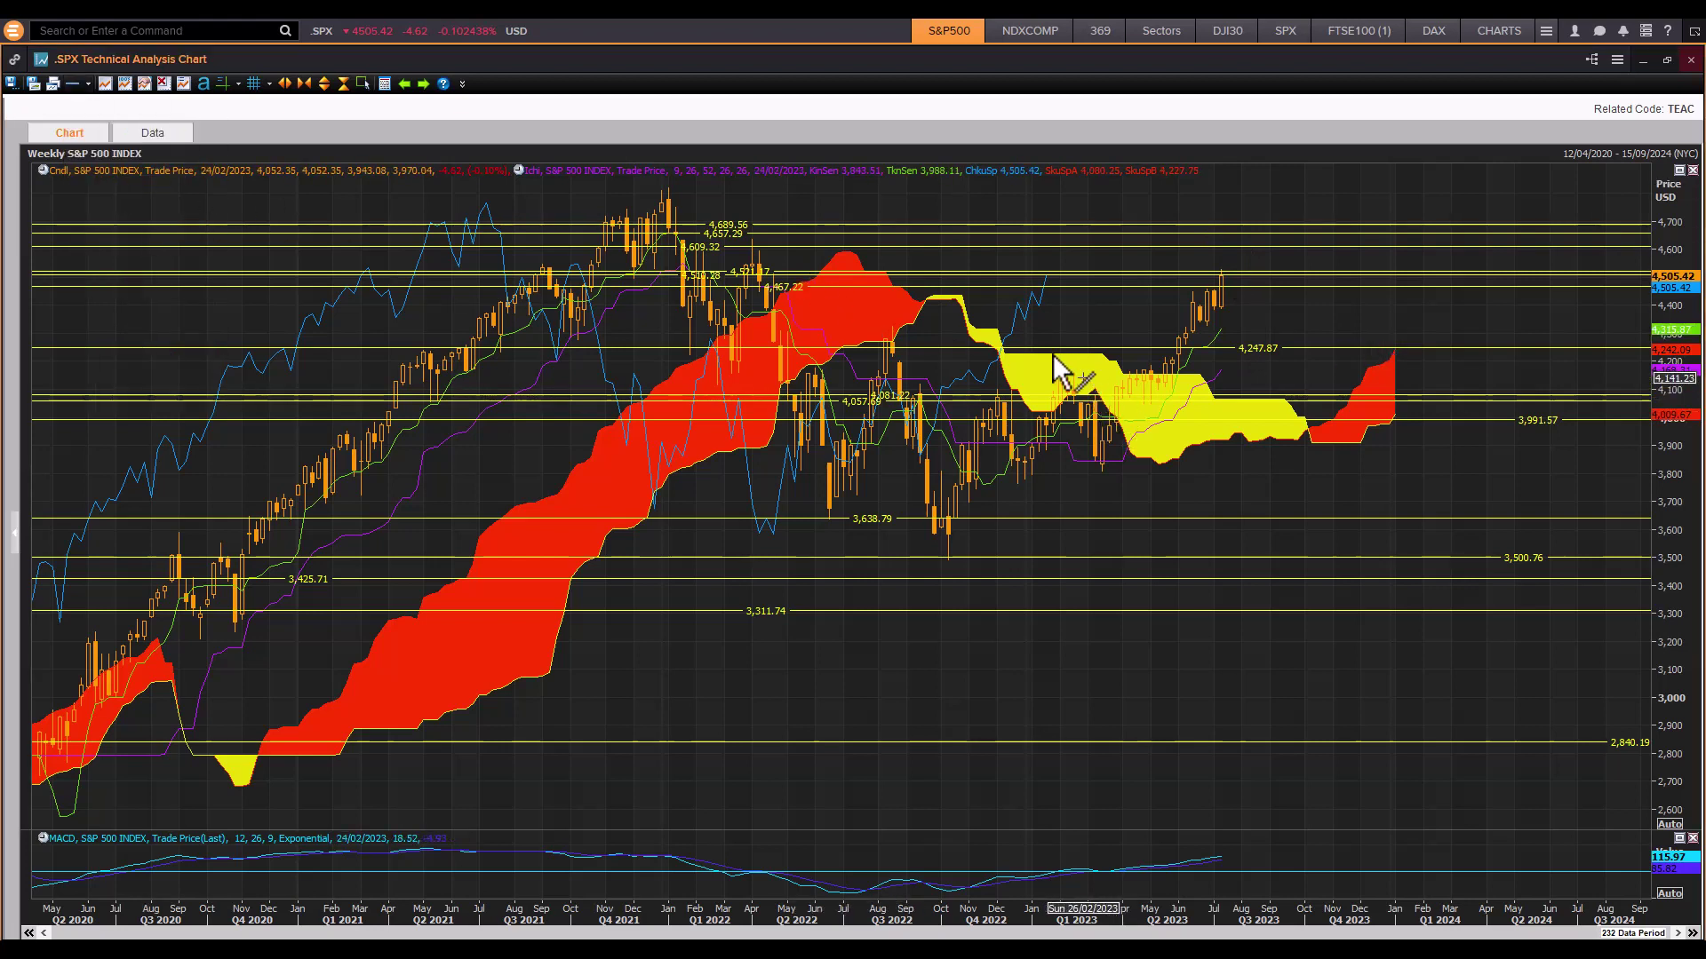
pyautogui.click(1011, 330)
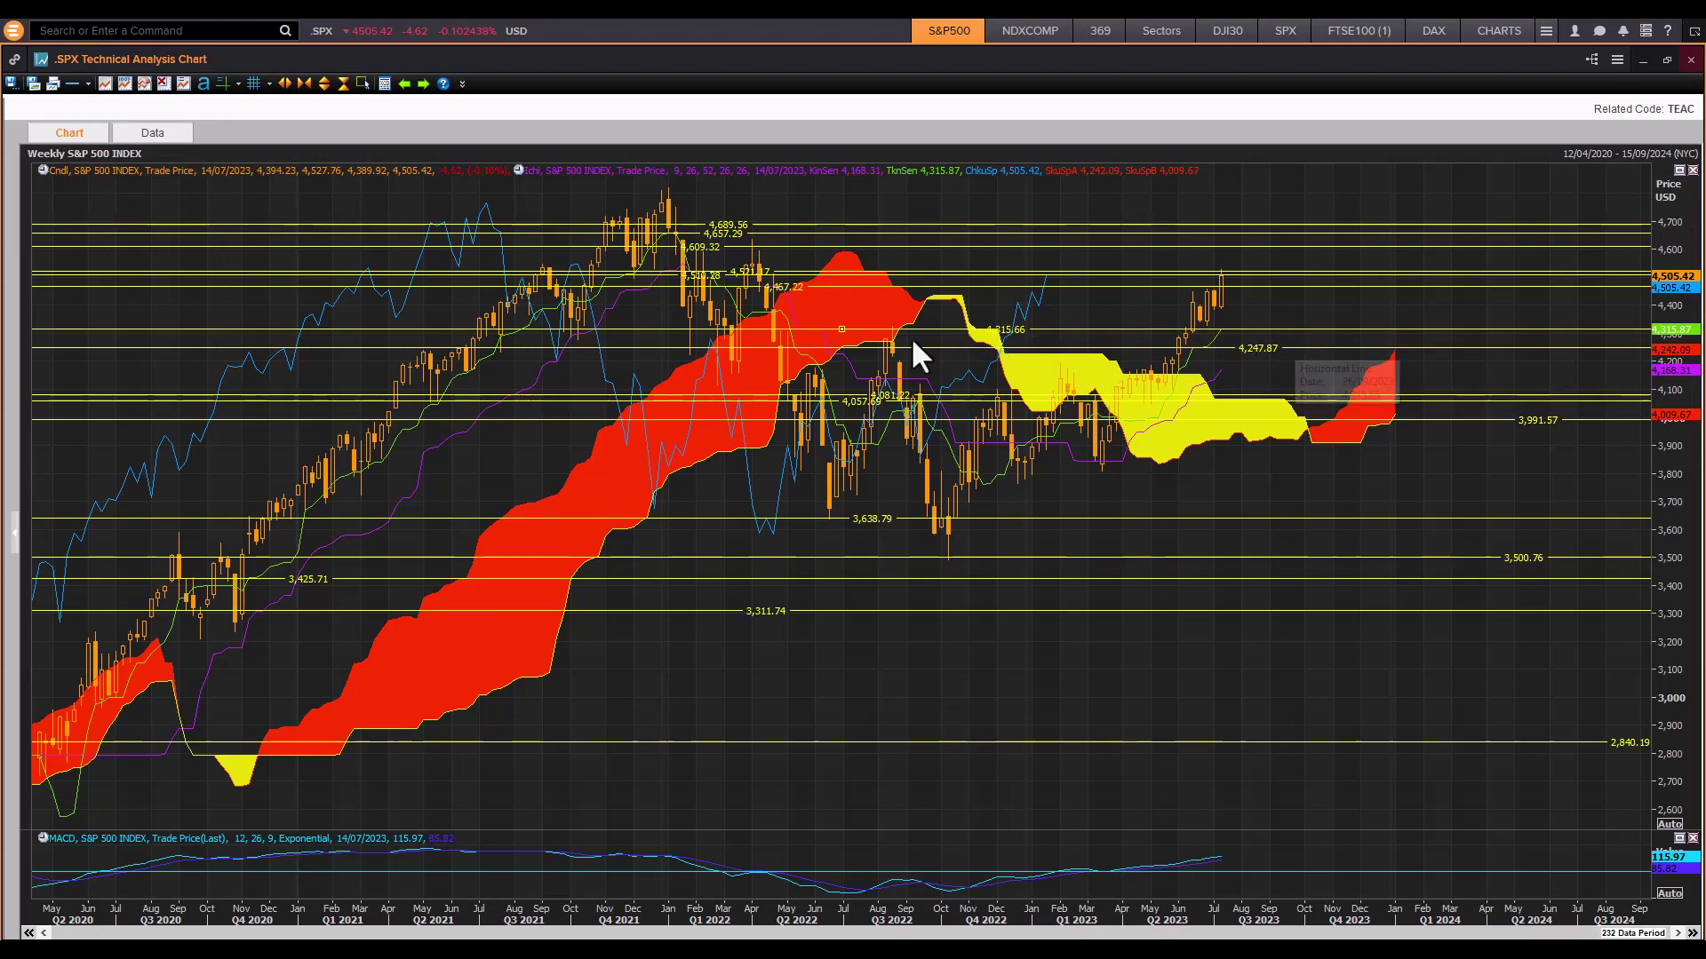
pyautogui.click(87, 83)
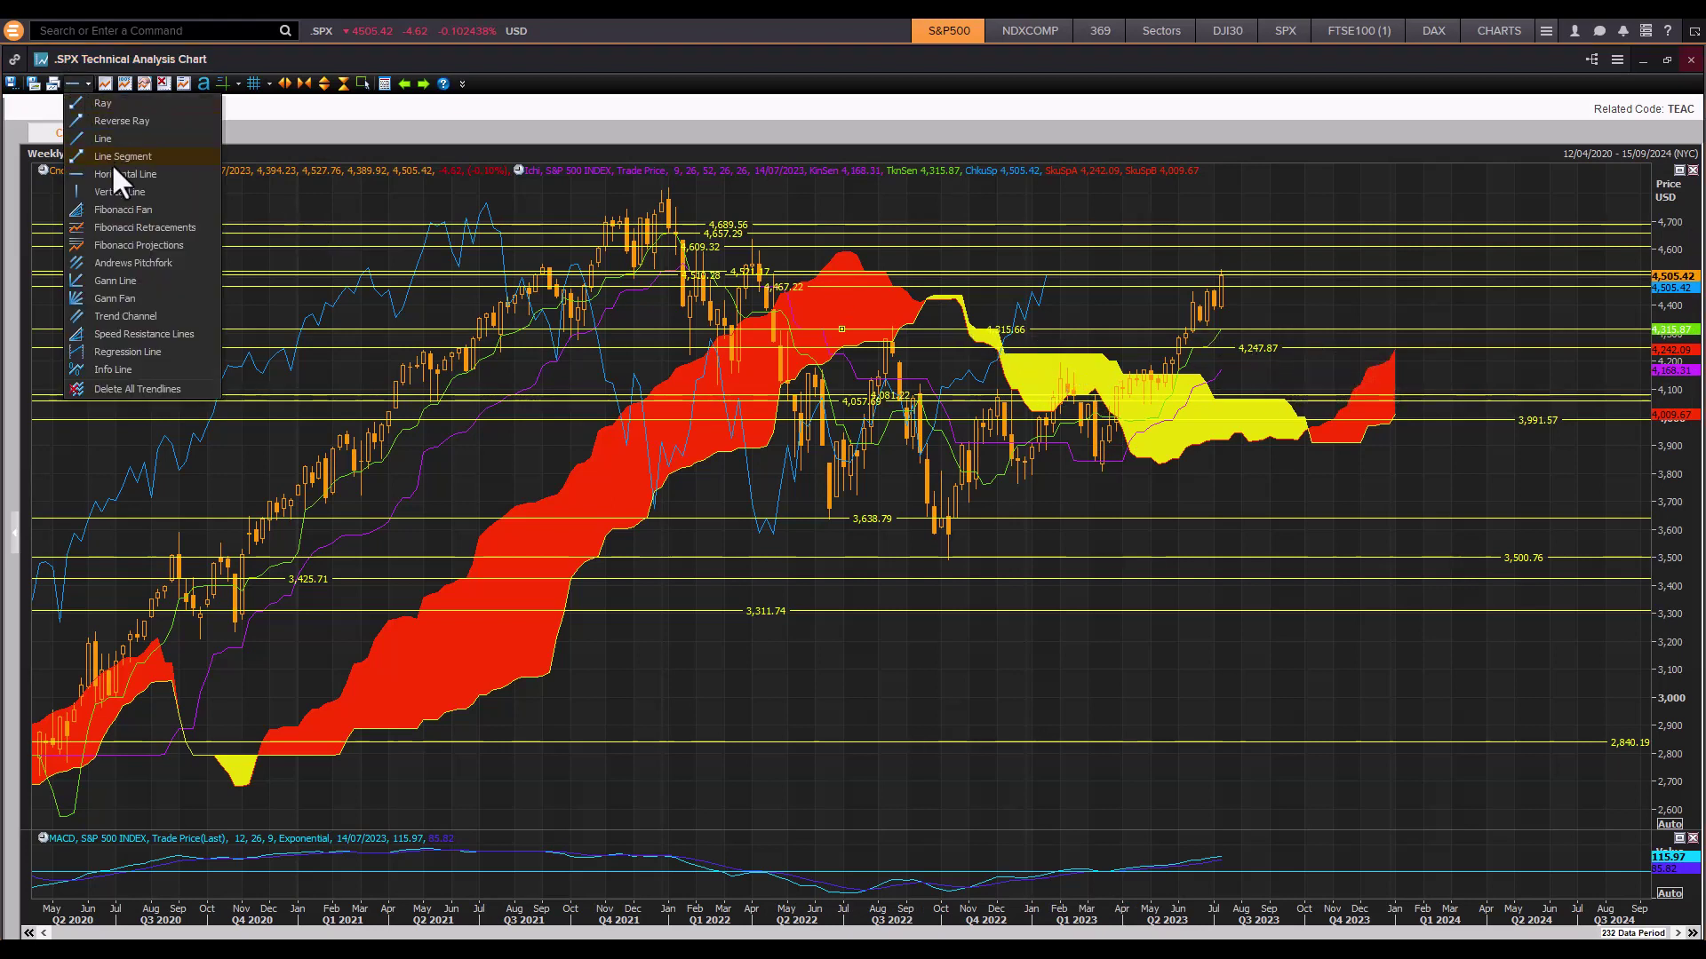
pyautogui.click(112, 173)
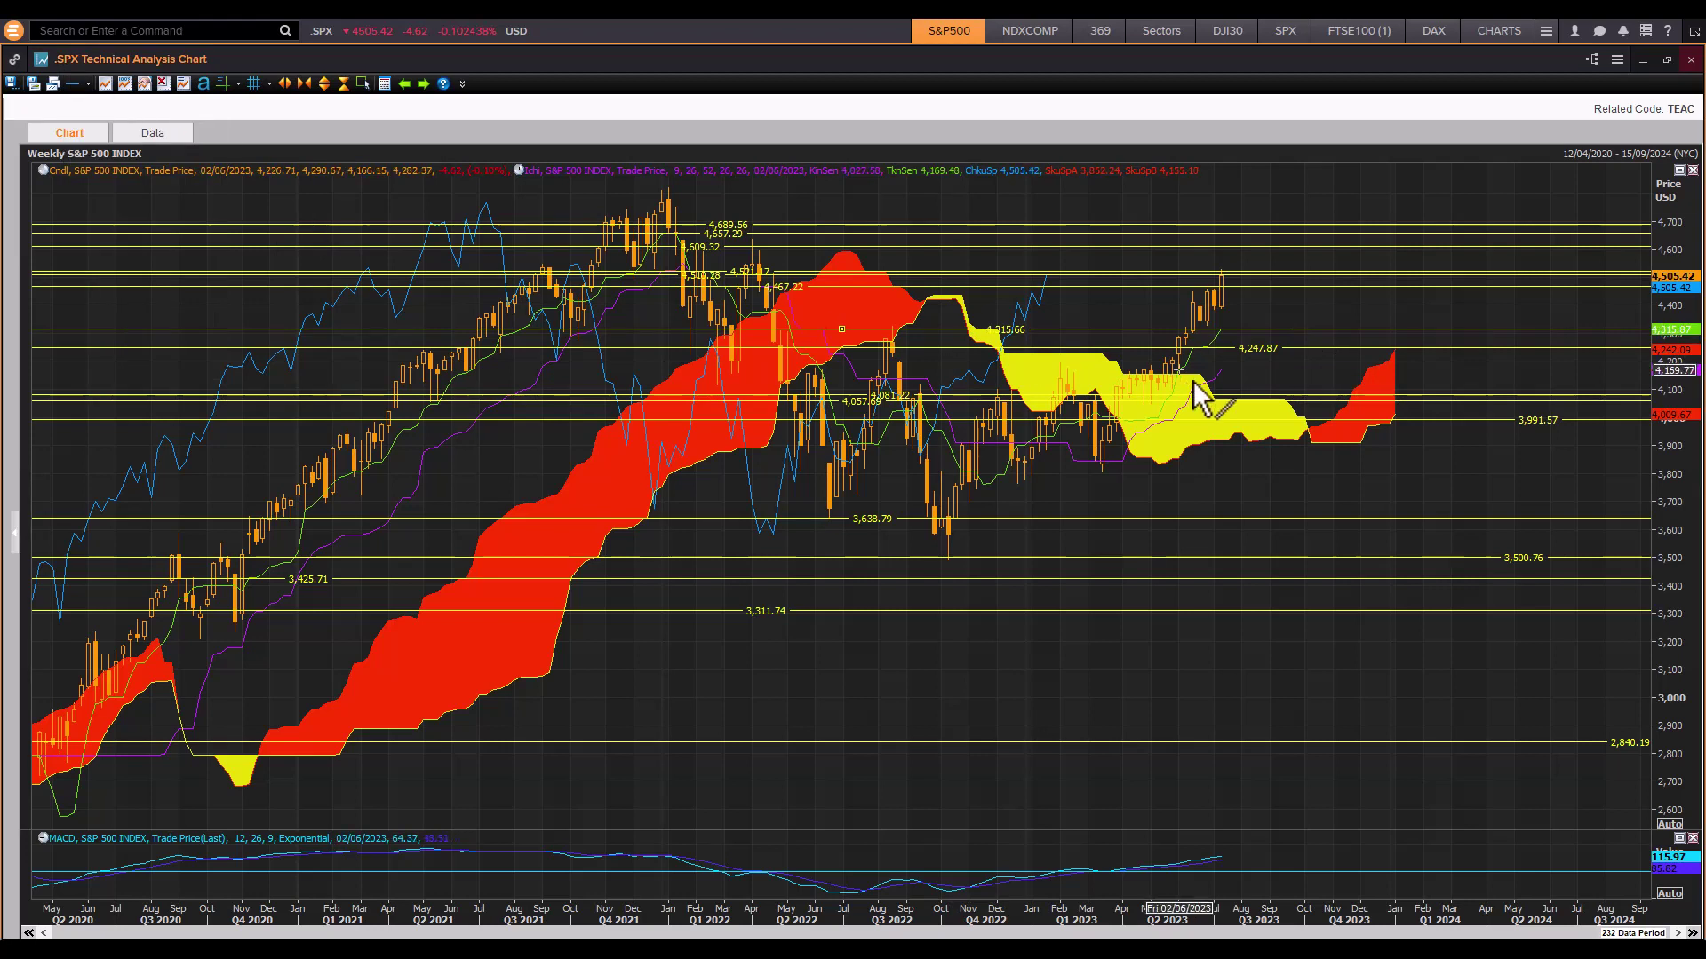
pyautogui.click(1100, 353)
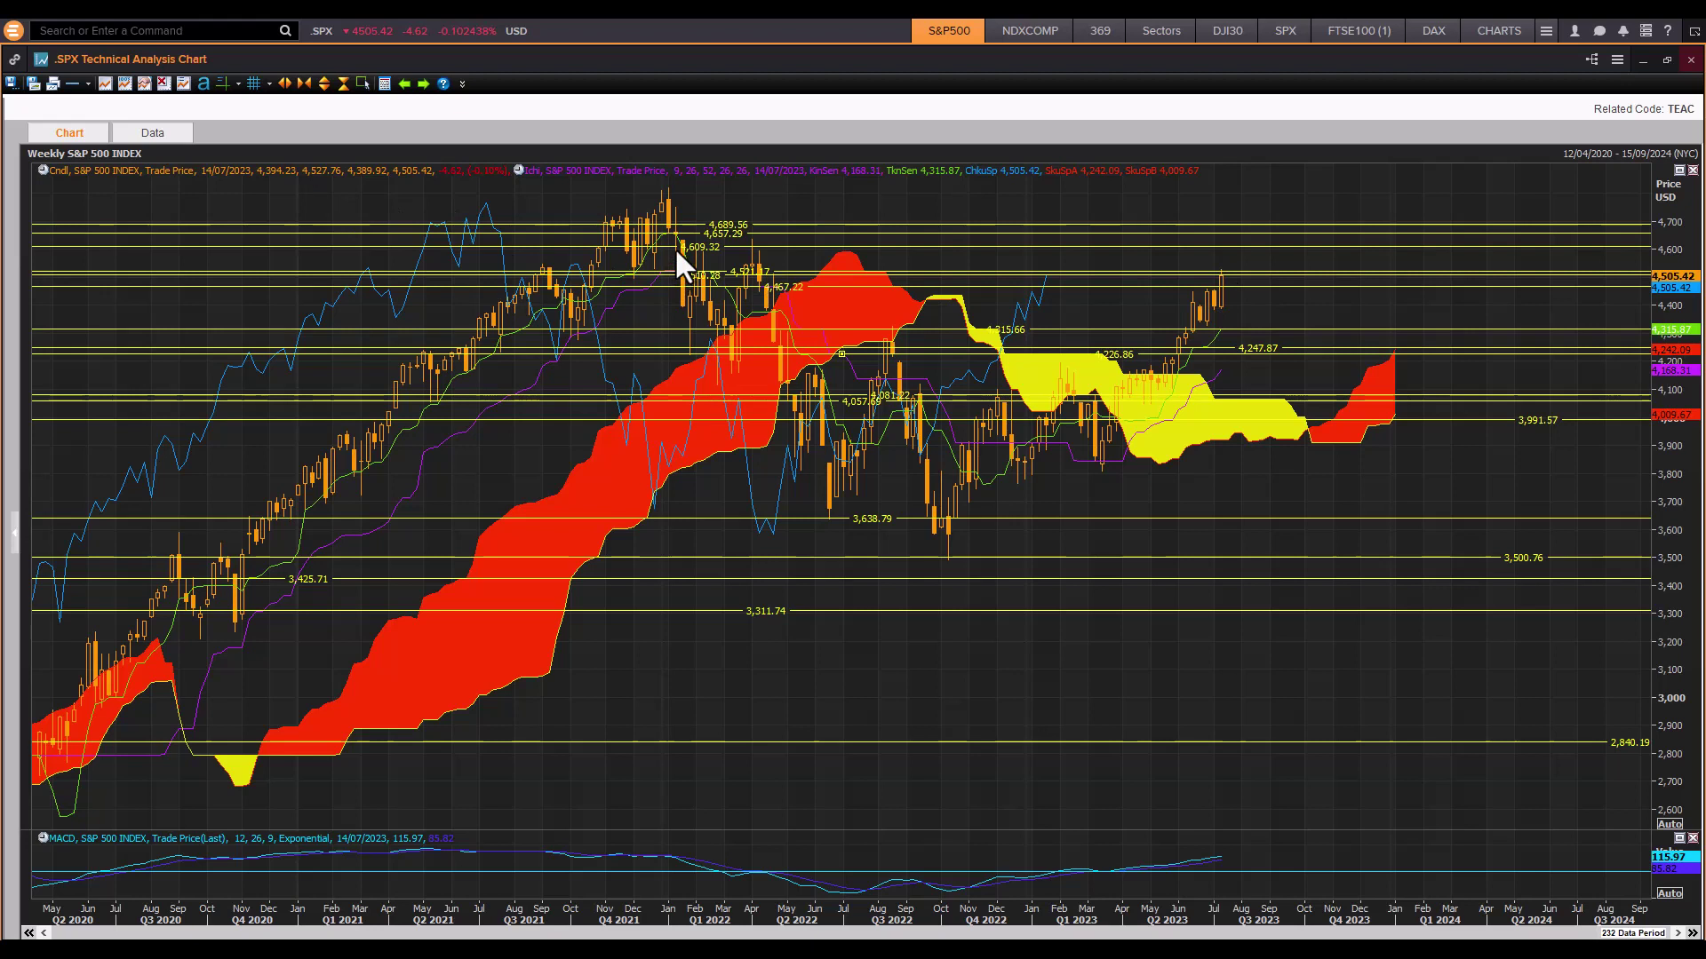
pyautogui.click(52, 158)
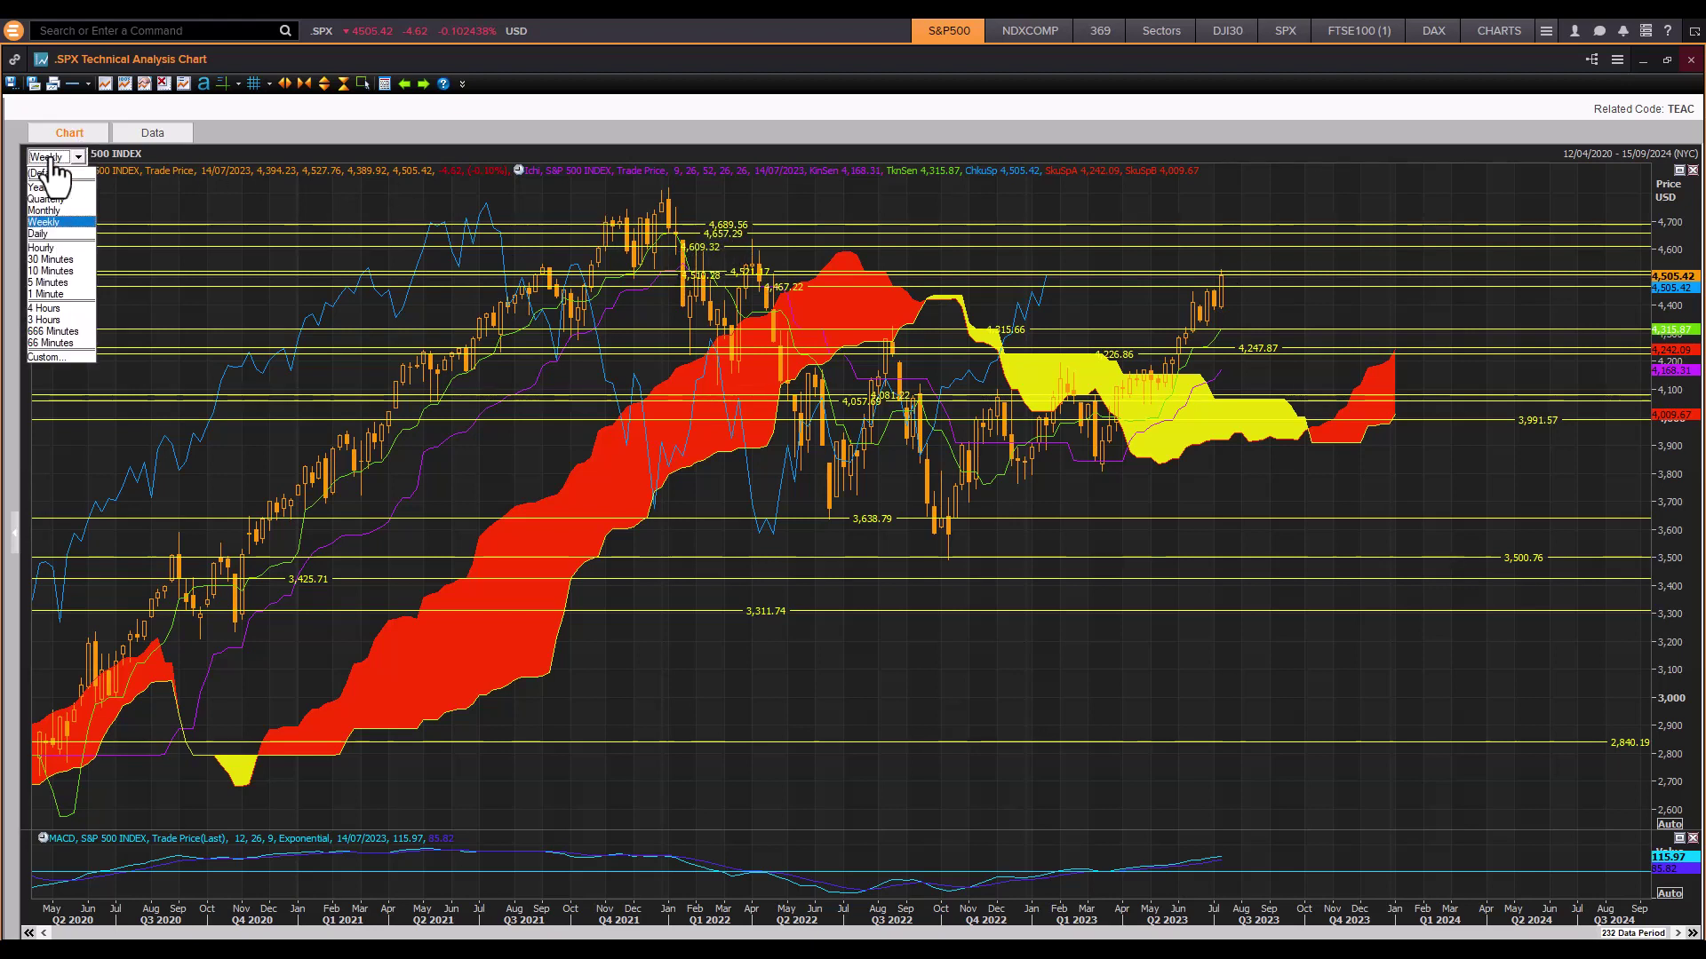
# Step: Set the chart interval to 4 Hours, showing March–July 2023 price action
pyautogui.click(47, 308)
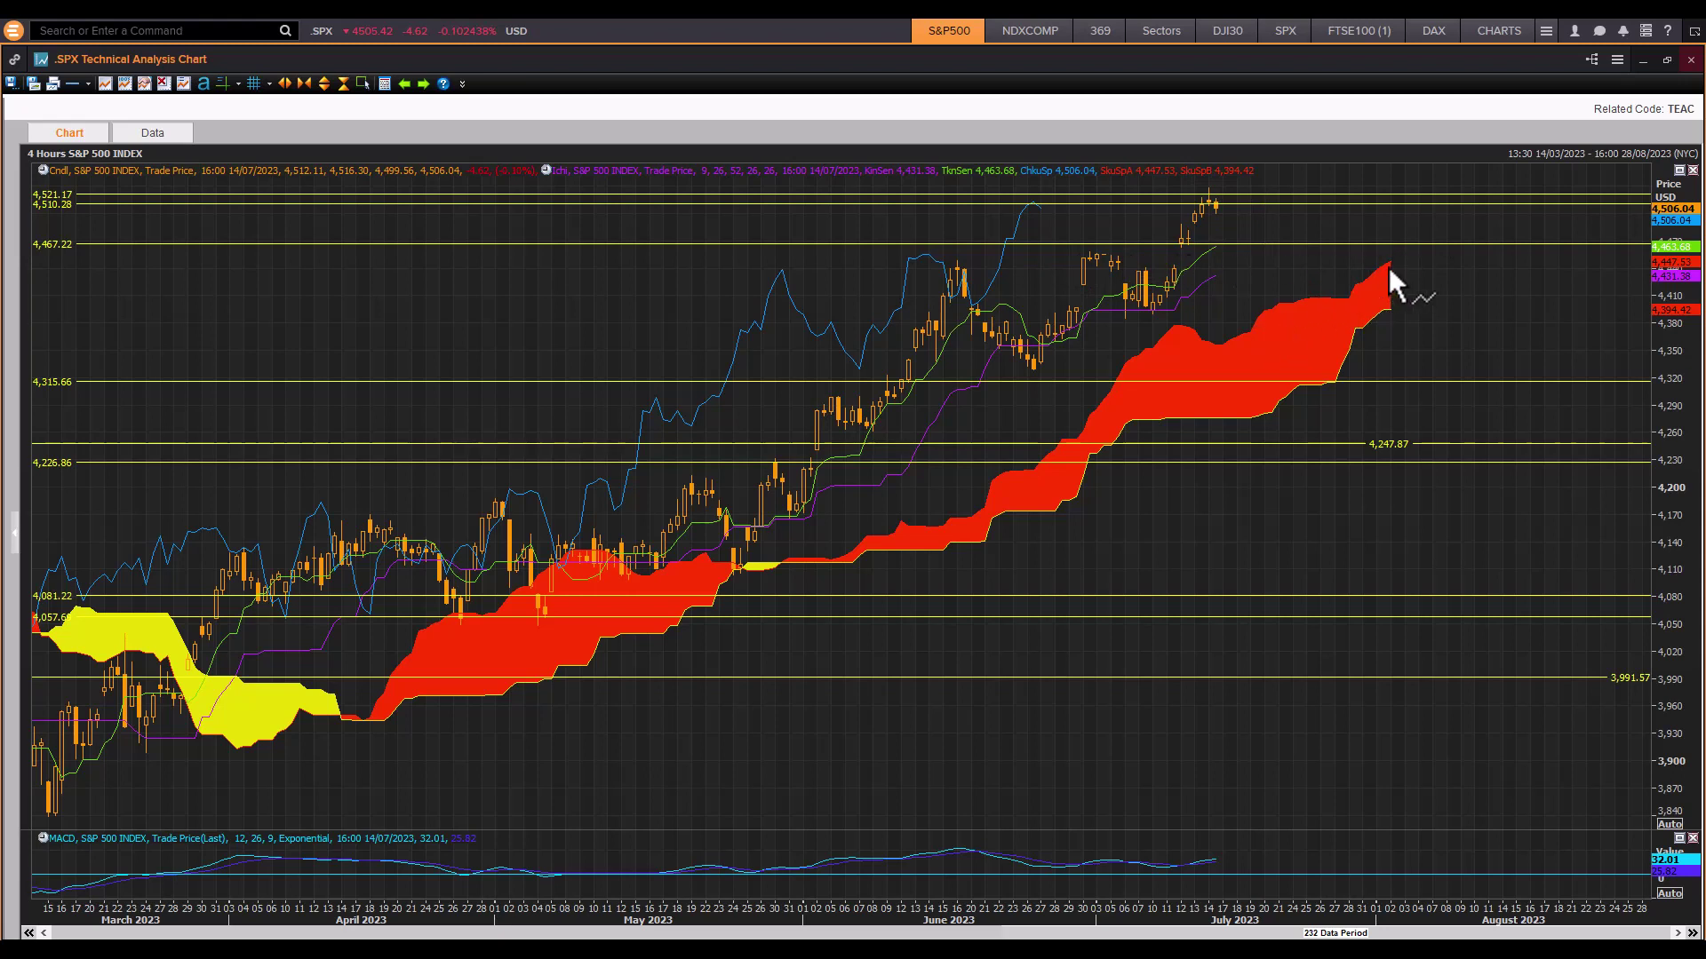
pyautogui.moveTo(1391, 268)
pyautogui.click(53, 157)
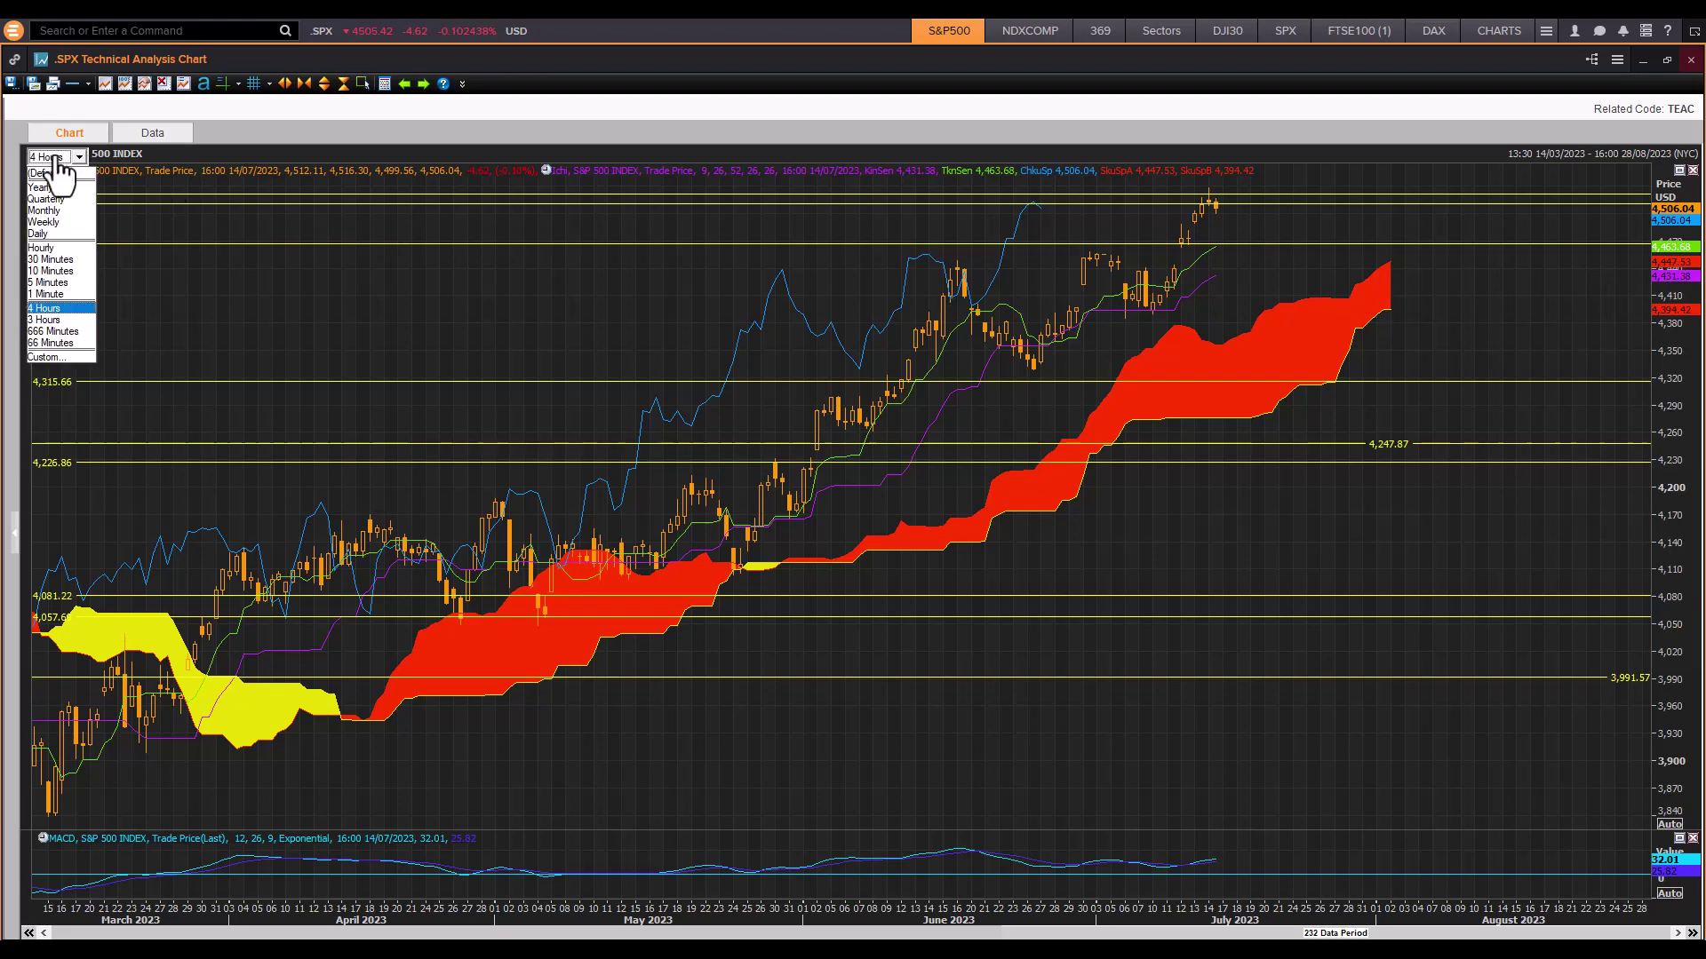
# Step: Show the chart at Hourly intervals for June–July 2023, then reopen the interval list
pyautogui.click(41, 247)
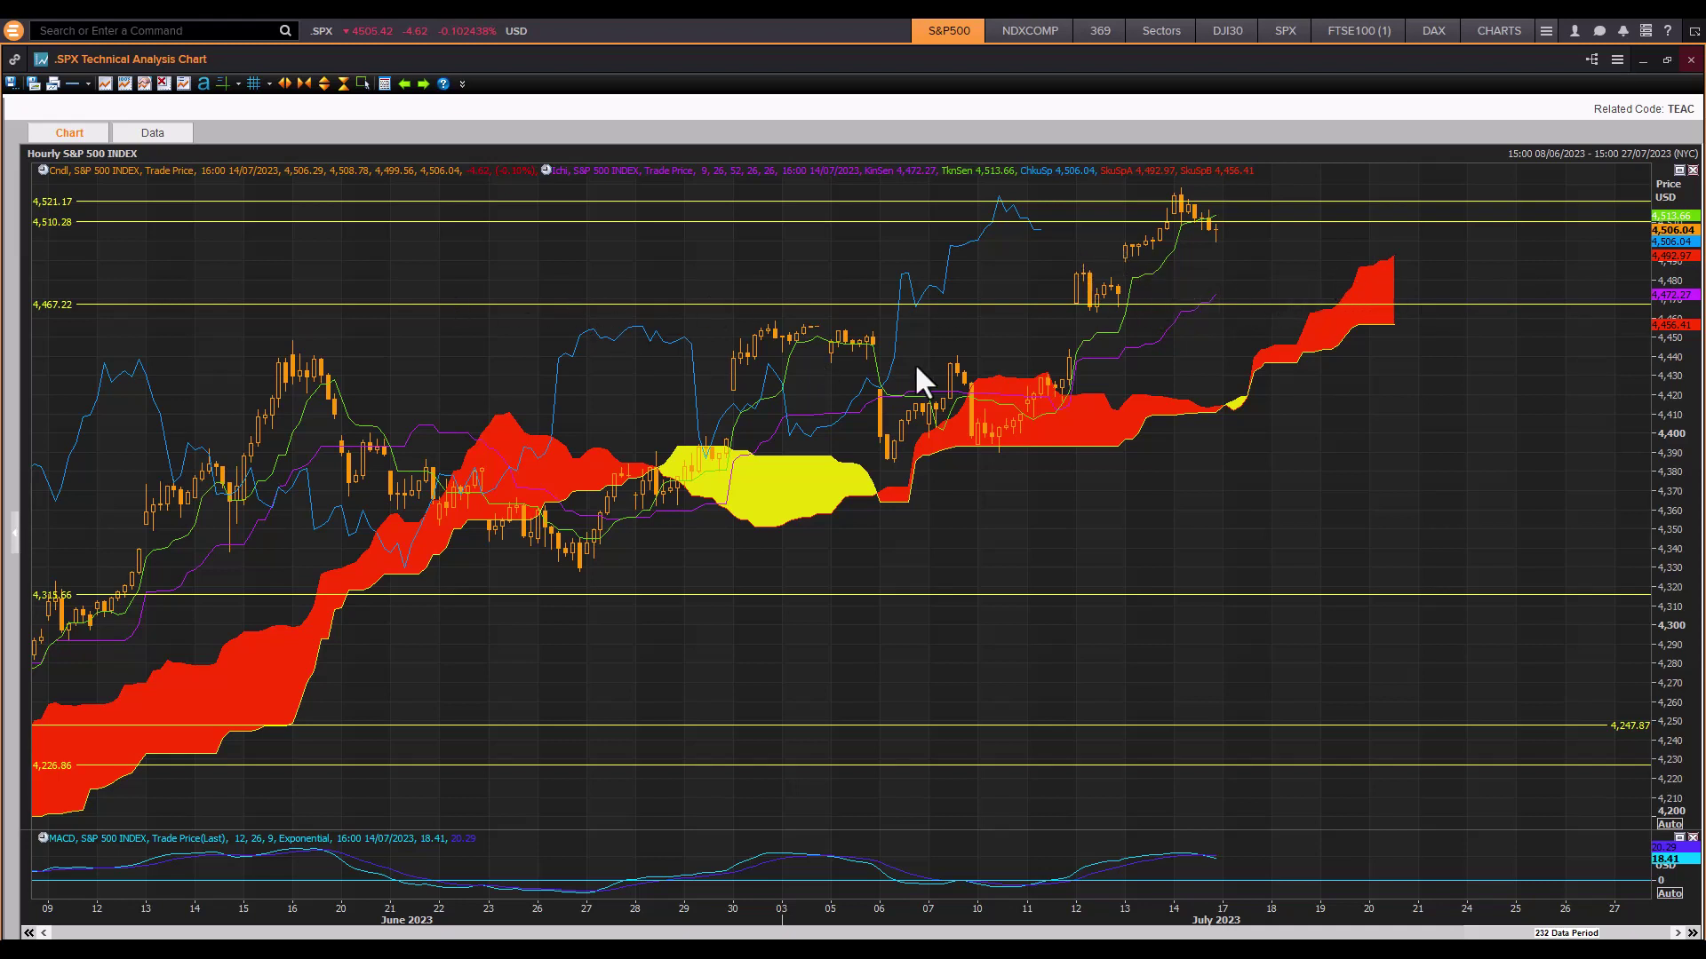
pyautogui.click(32, 158)
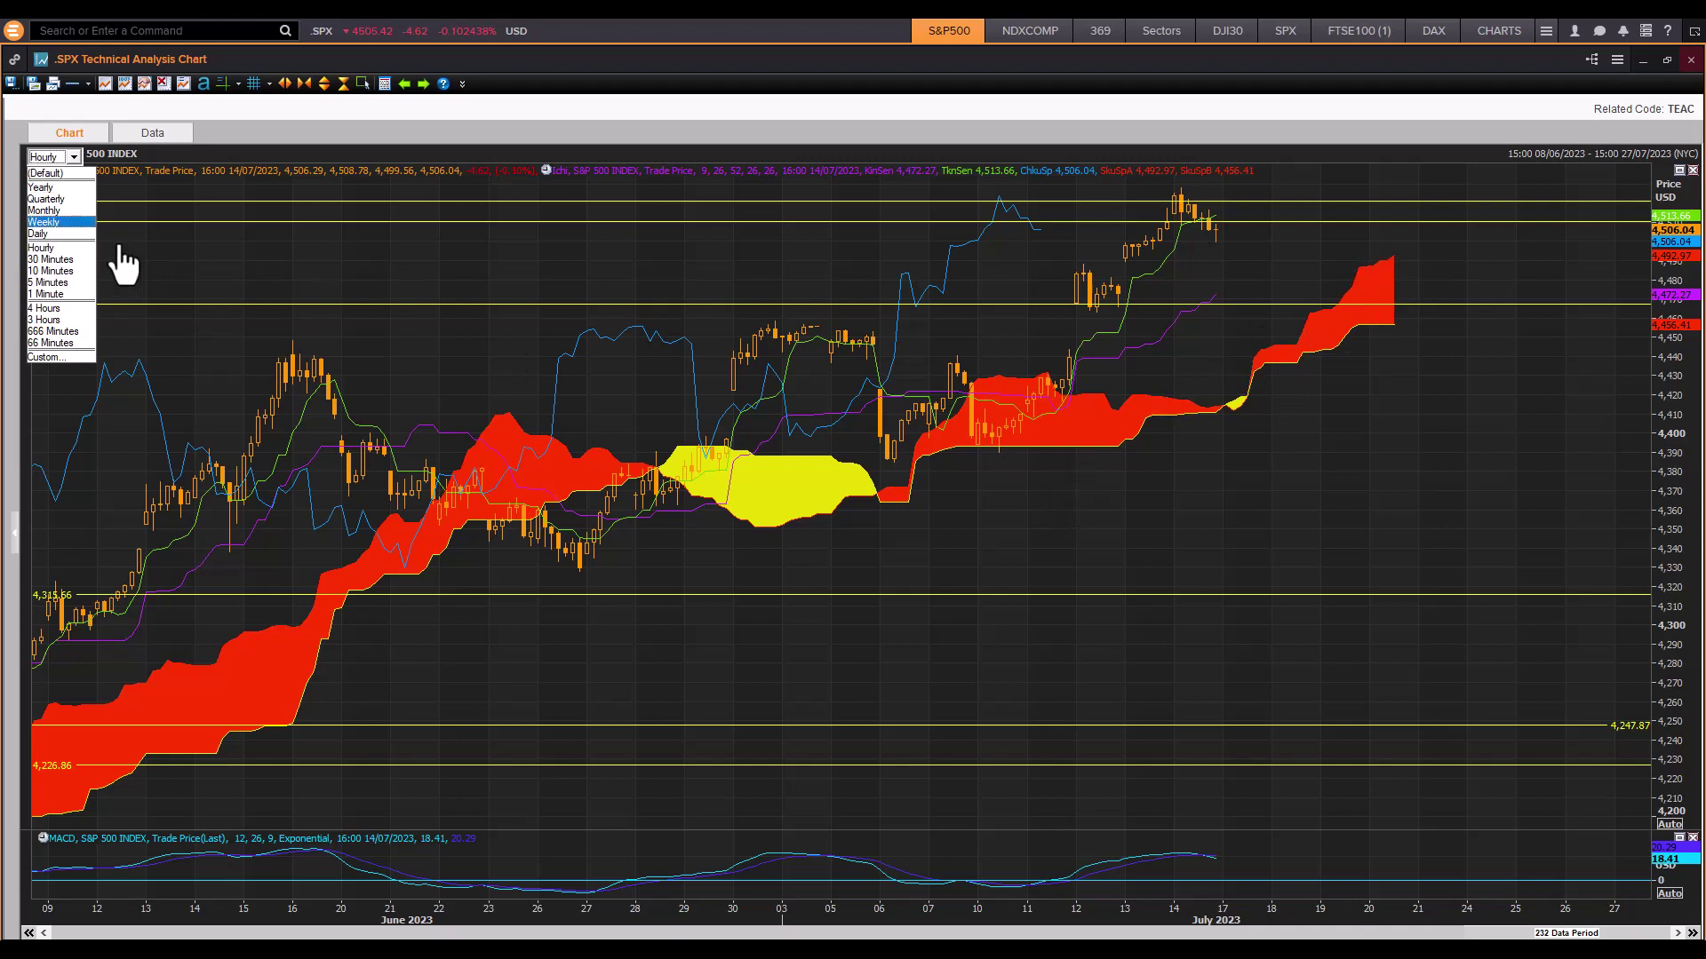
# Step: Switch the chart interval to 4 Hours and then to Daily
pyautogui.click(53, 308)
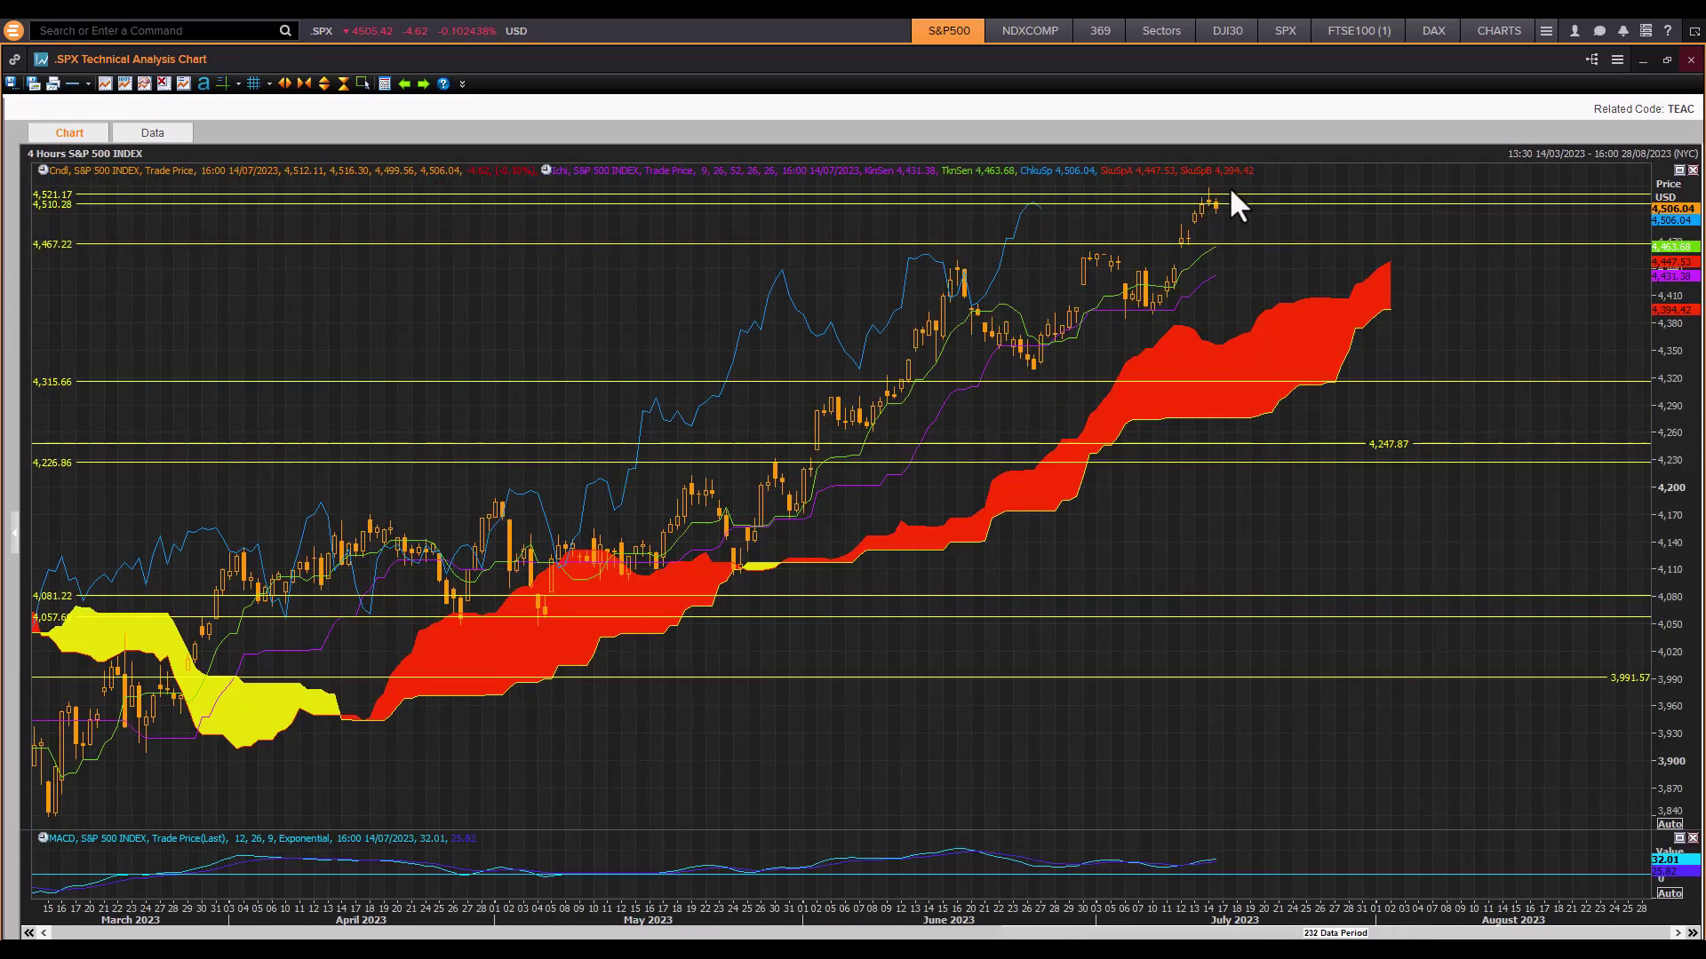
pyautogui.click(53, 162)
pyautogui.click(52, 238)
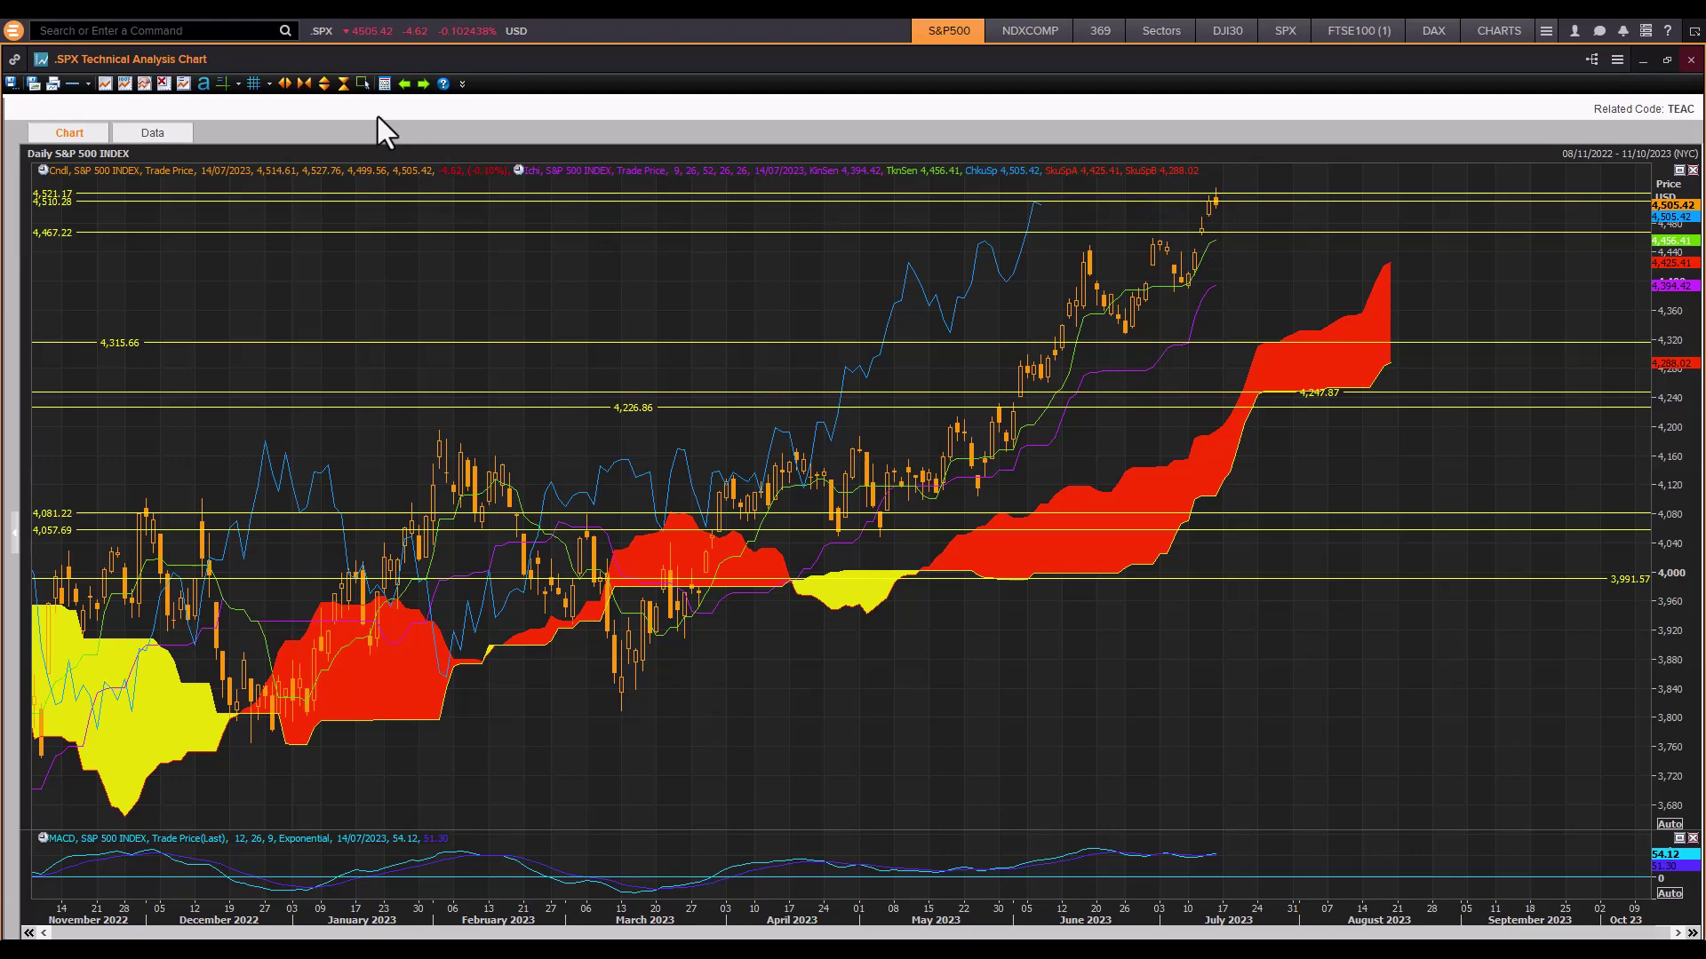
# Step: Widen the price axis so all levels from 3,500.76 to 4,657.29 are visible
pyautogui.click(344, 87)
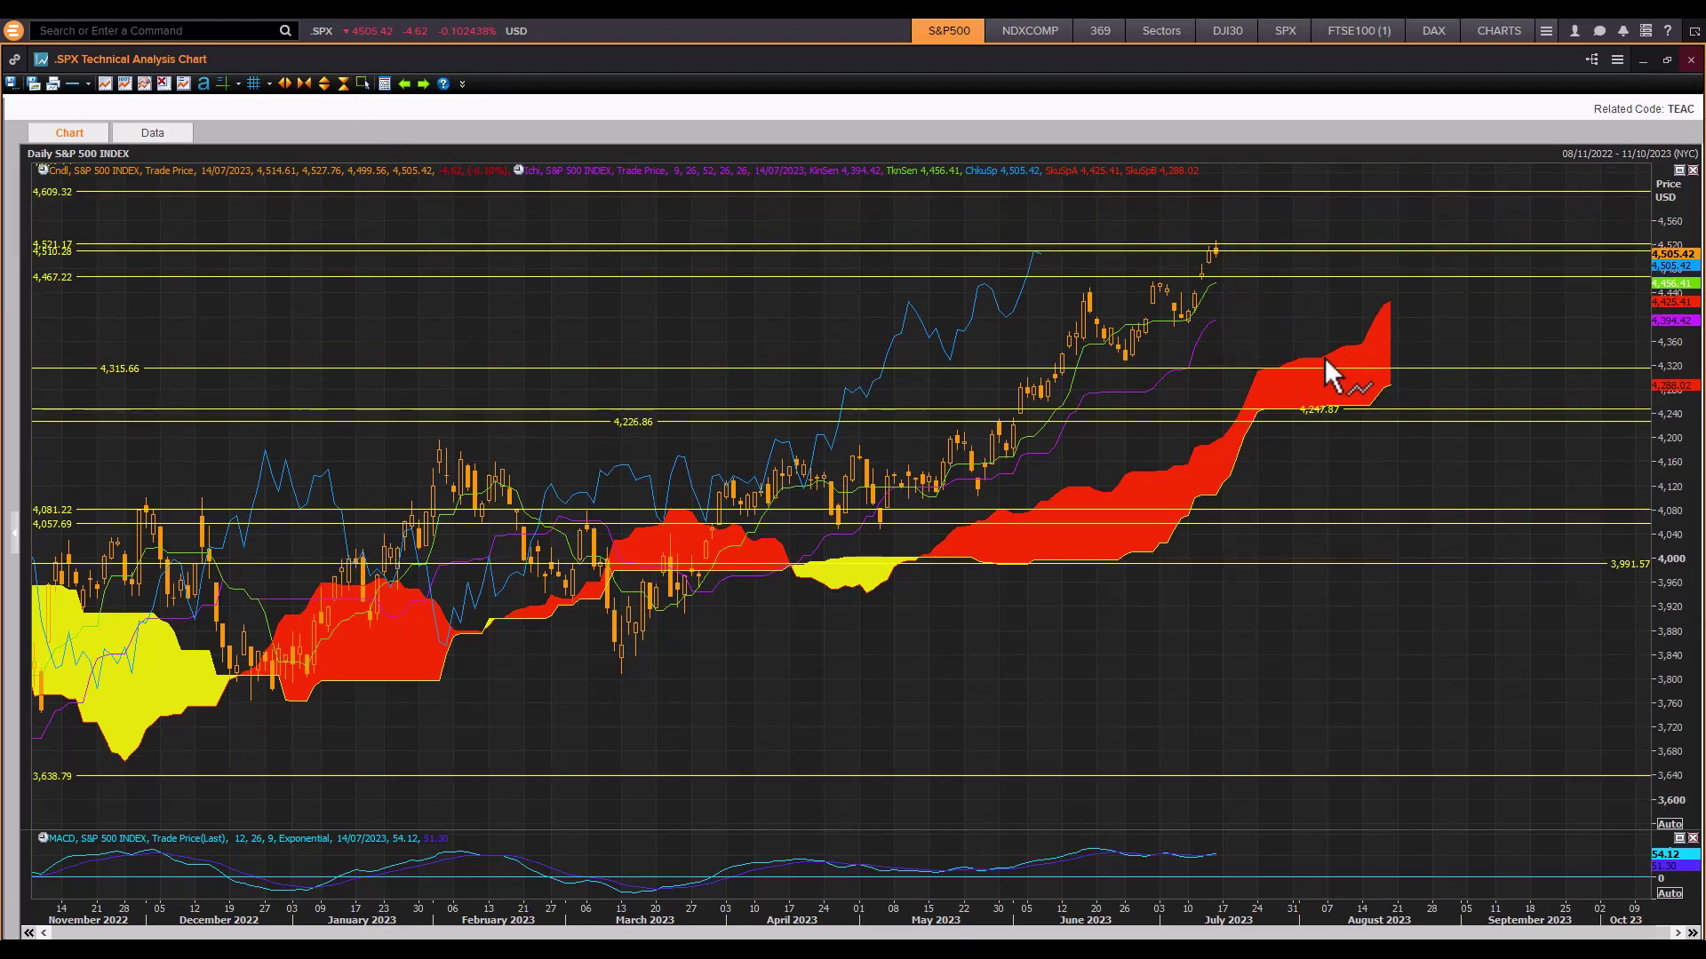
pyautogui.moveTo(1373, 342)
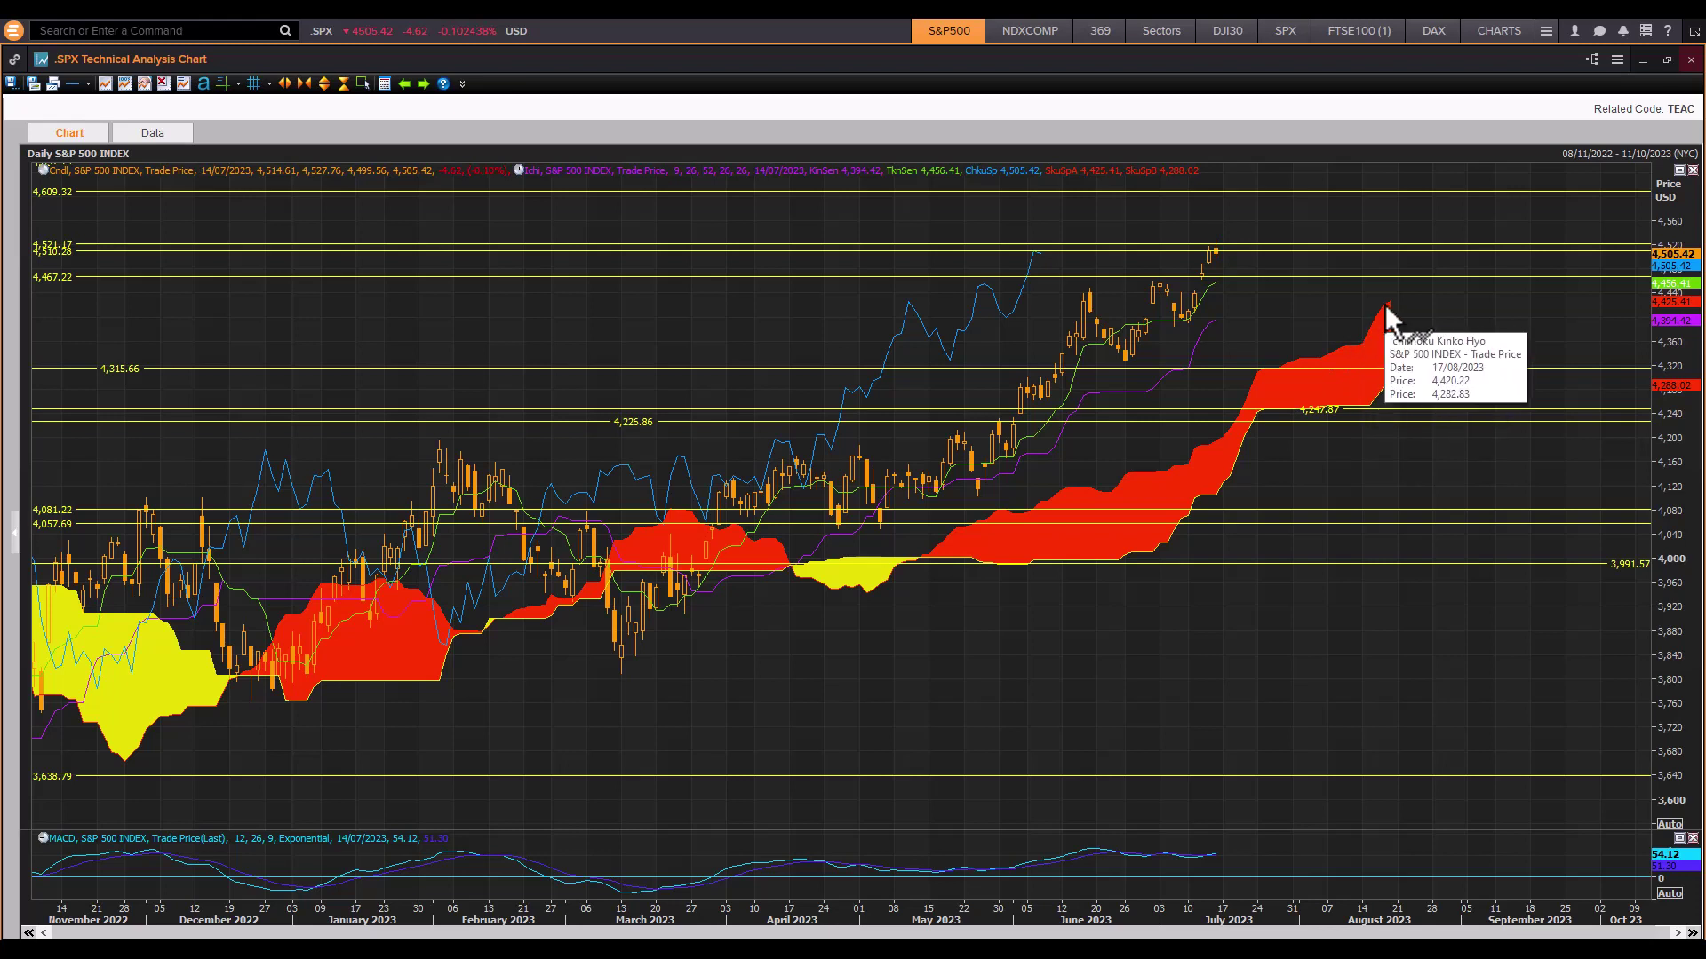
pyautogui.click(343, 83)
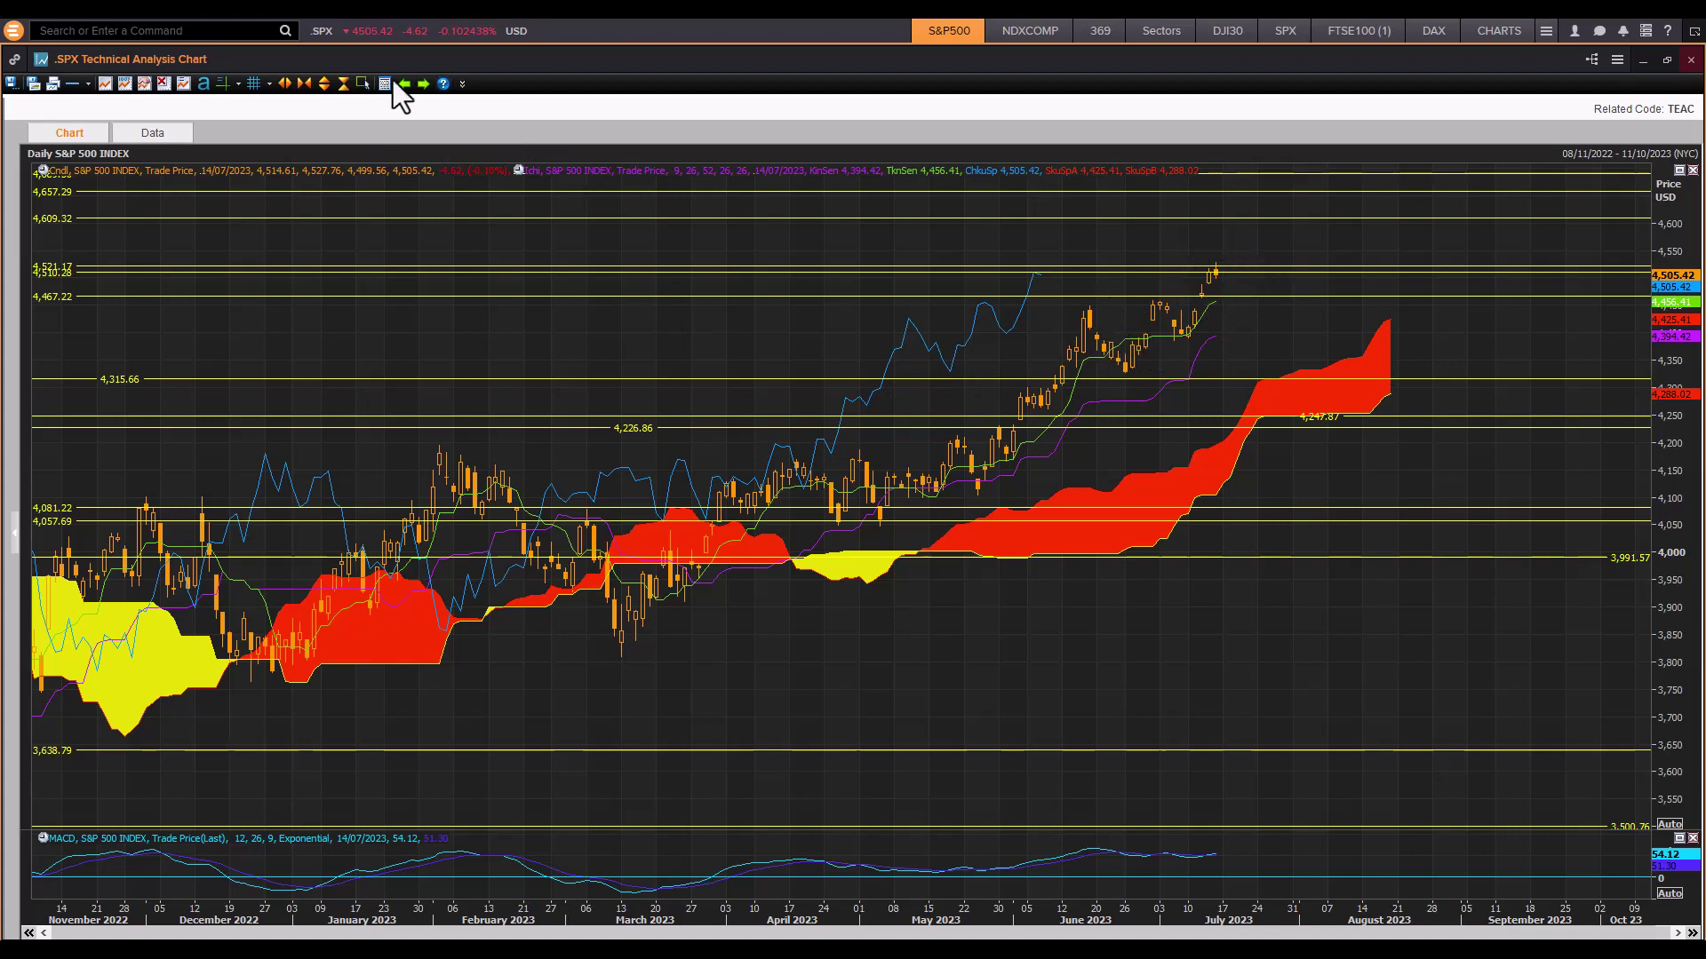
pyautogui.click(343, 84)
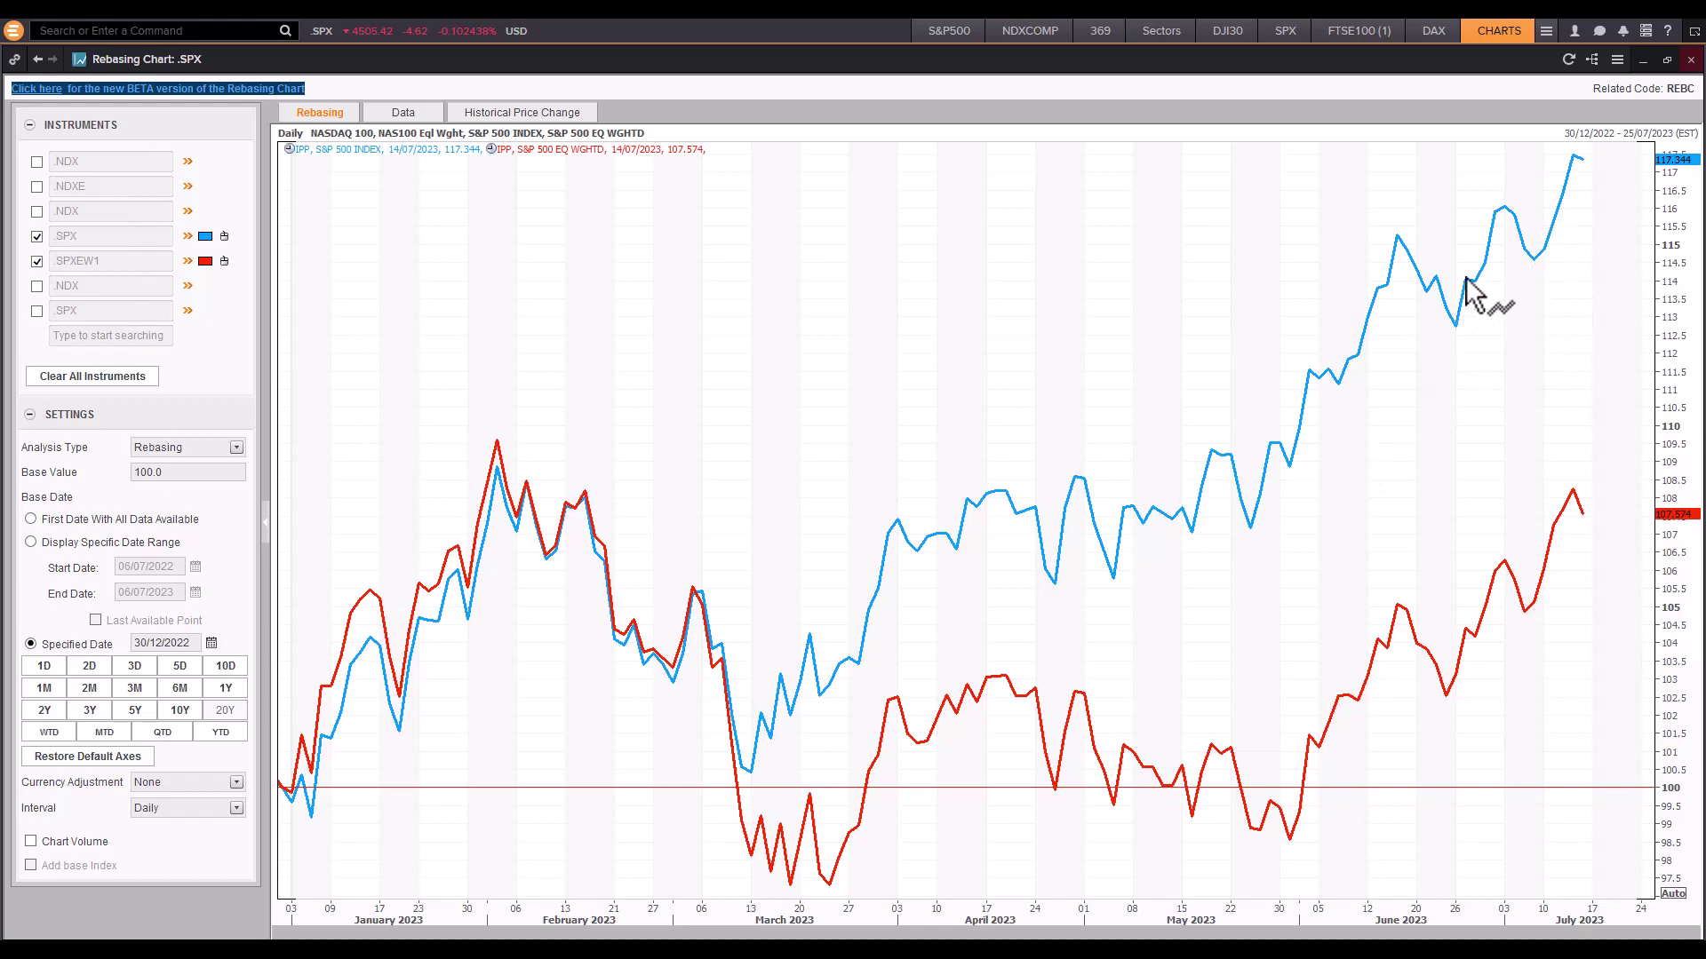
# Step: Tick NASDAQ 100 in the Instruments list and bring up its Change Line style settings
pyautogui.click(36, 211)
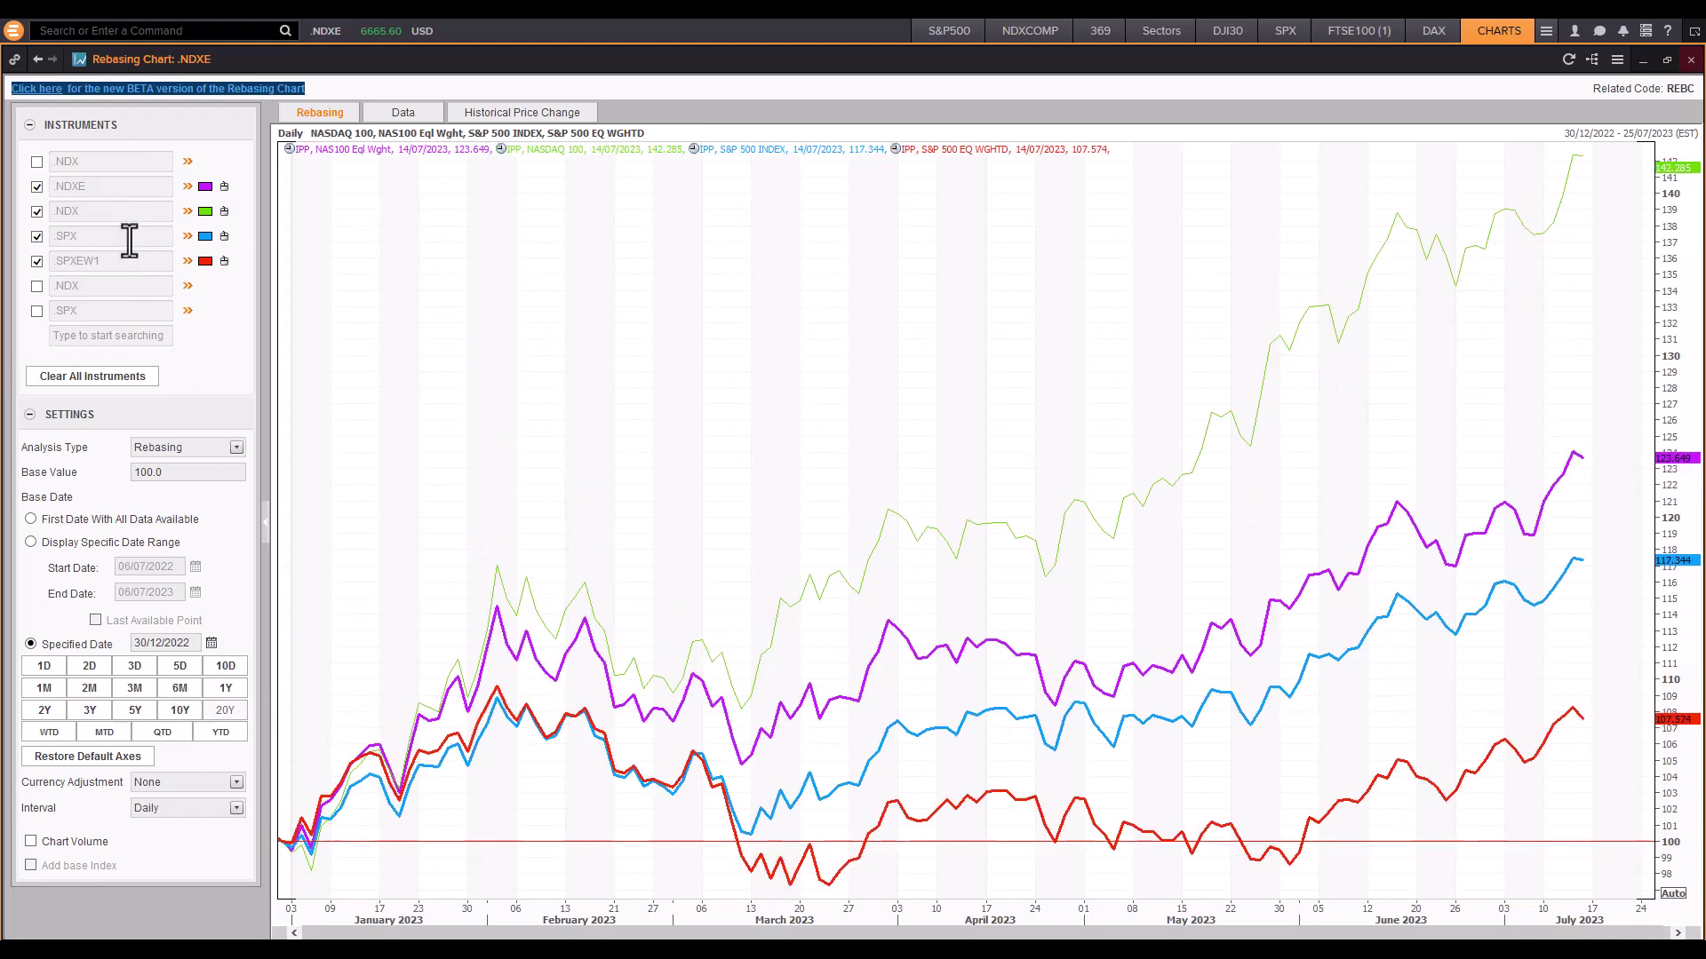
pyautogui.click(203, 211)
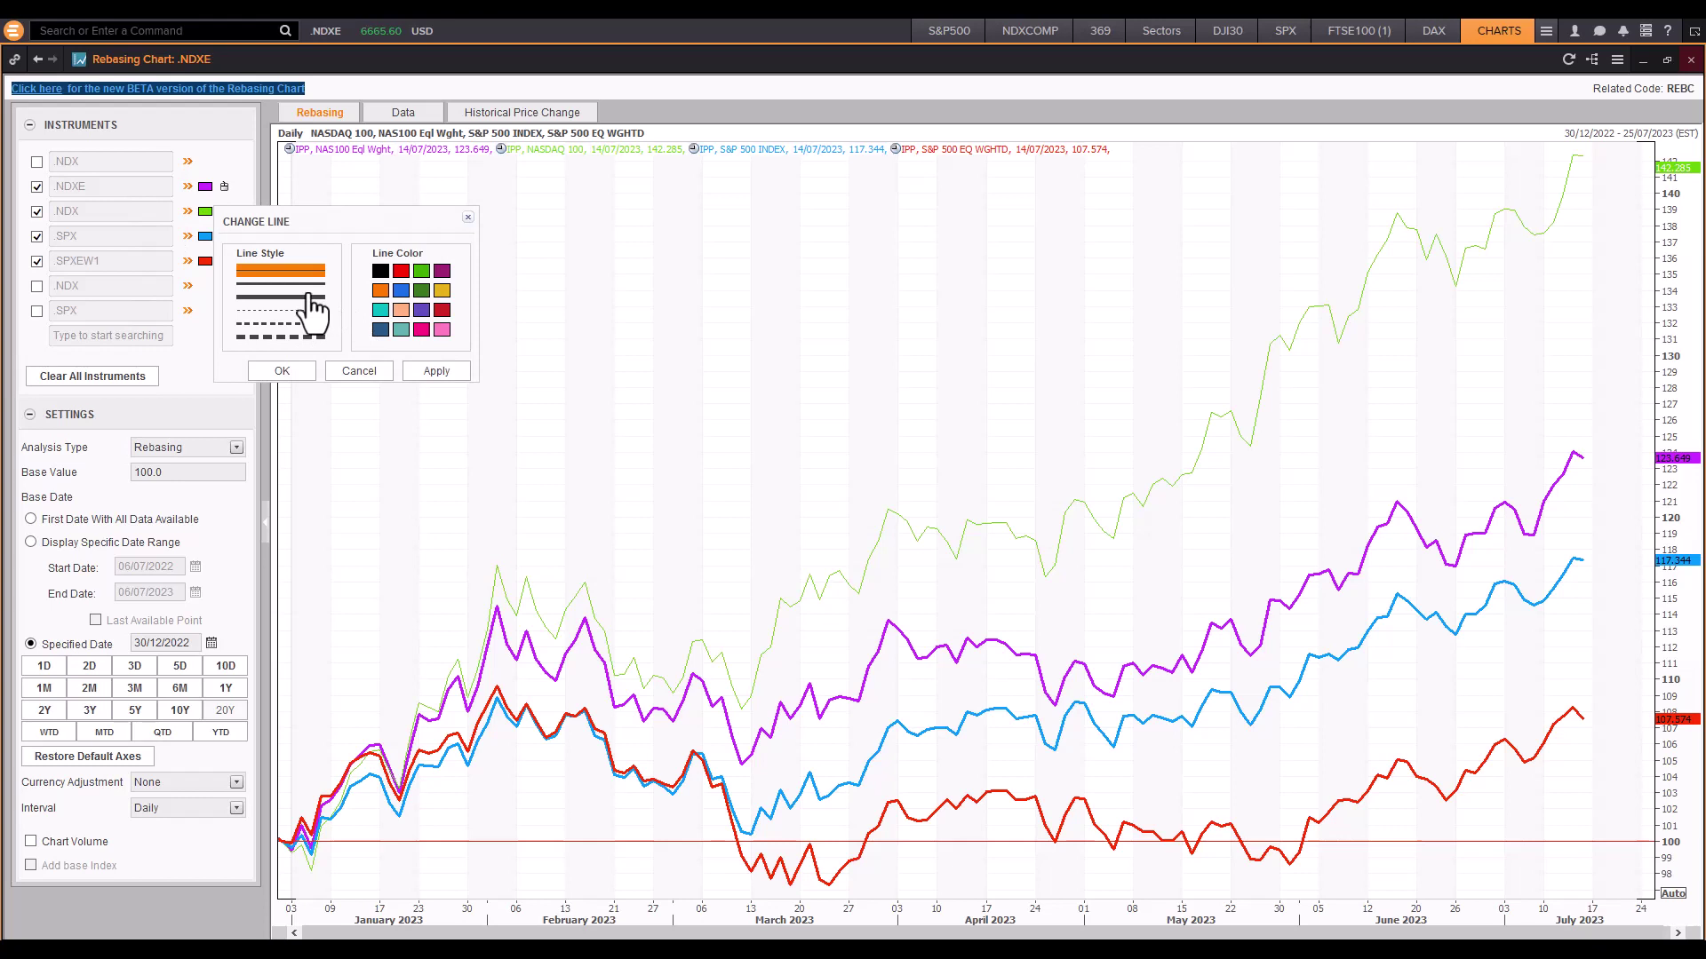
# Step: Give the NASDAQ 100 line a thicker style and apply the change
pyautogui.click(281, 284)
pyautogui.click(421, 271)
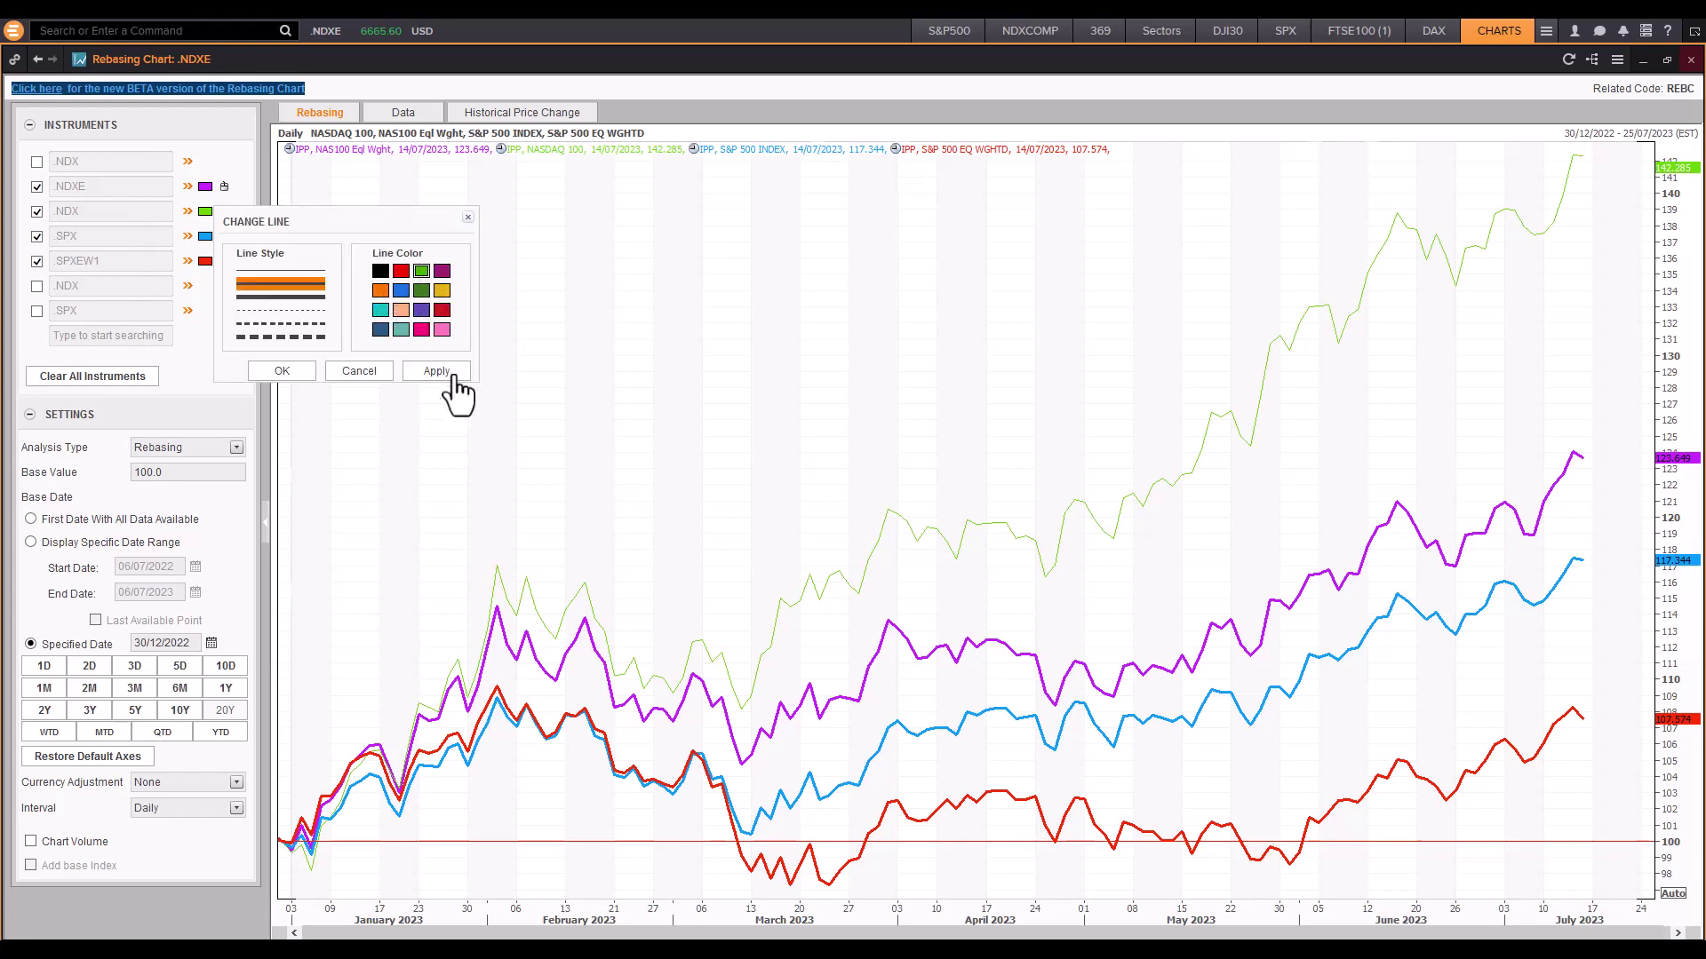
pyautogui.click(449, 373)
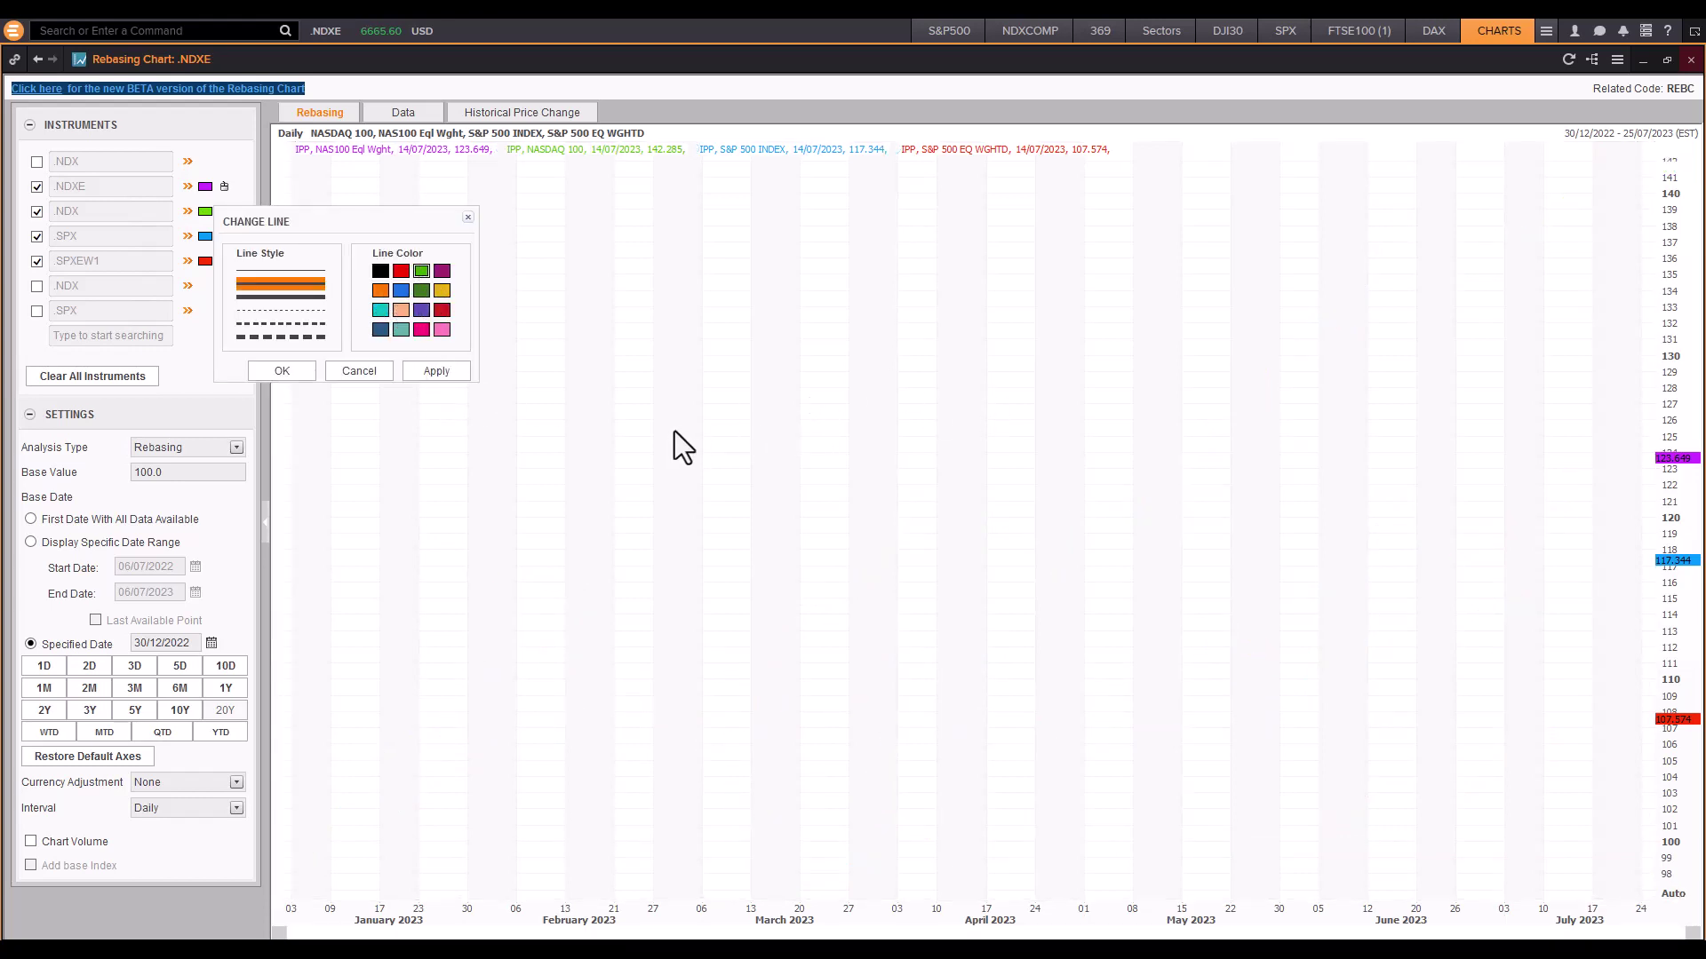
pyautogui.click(291, 377)
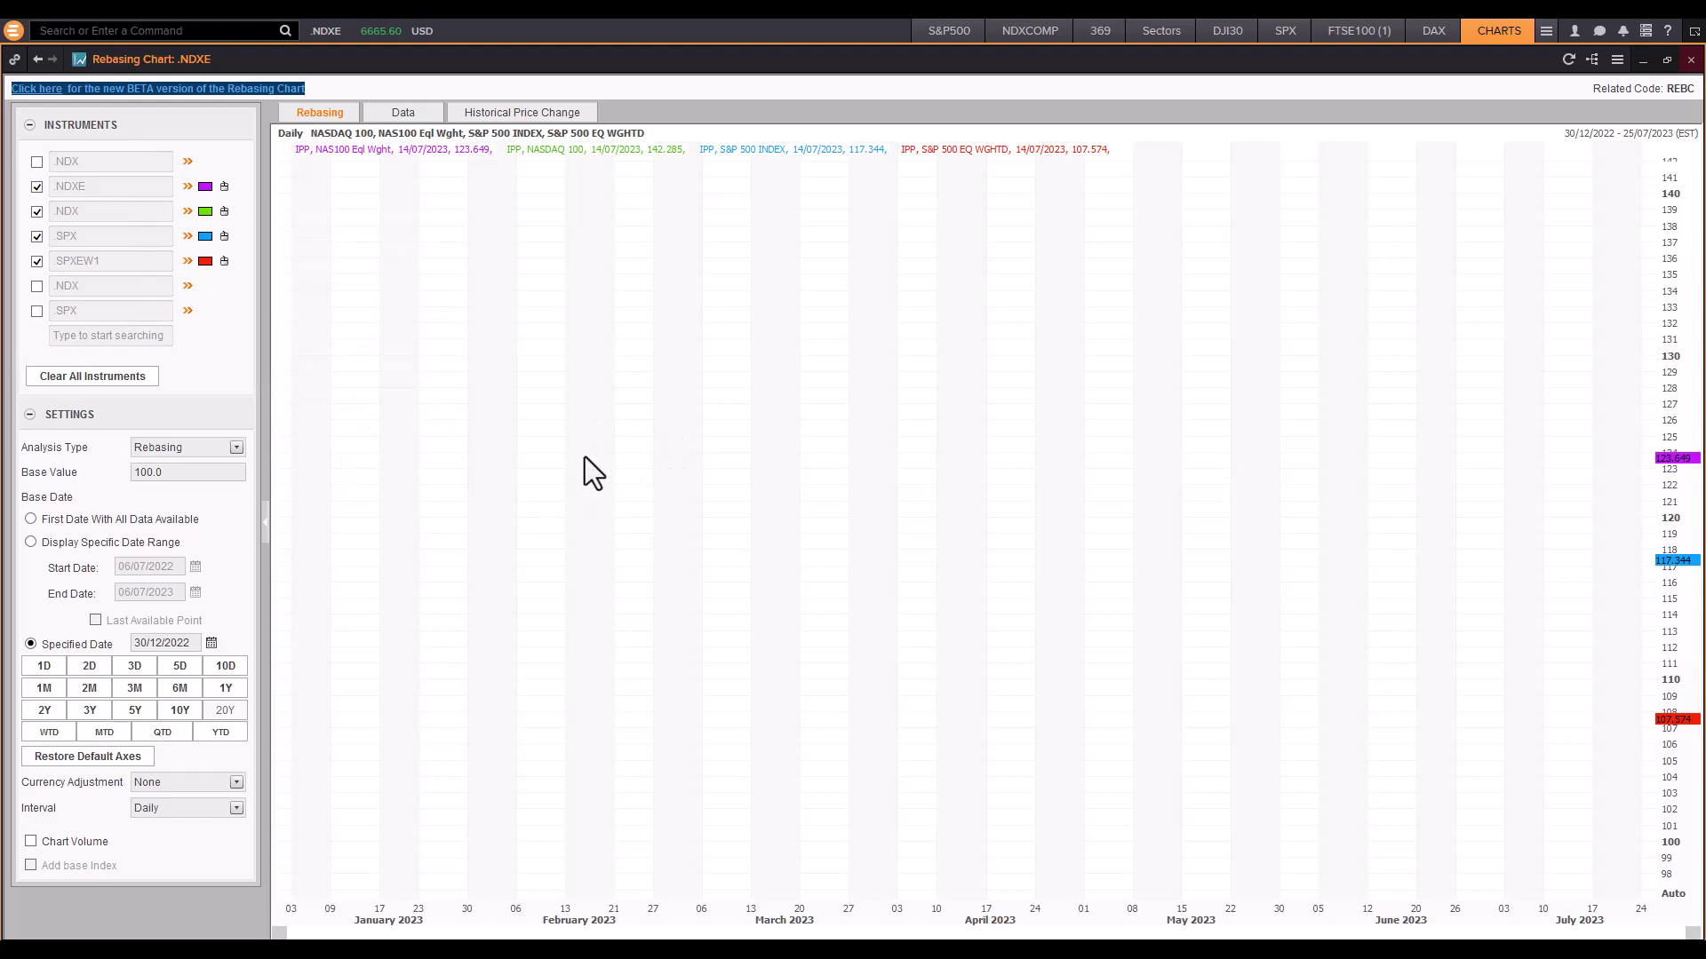
pyautogui.click(180, 687)
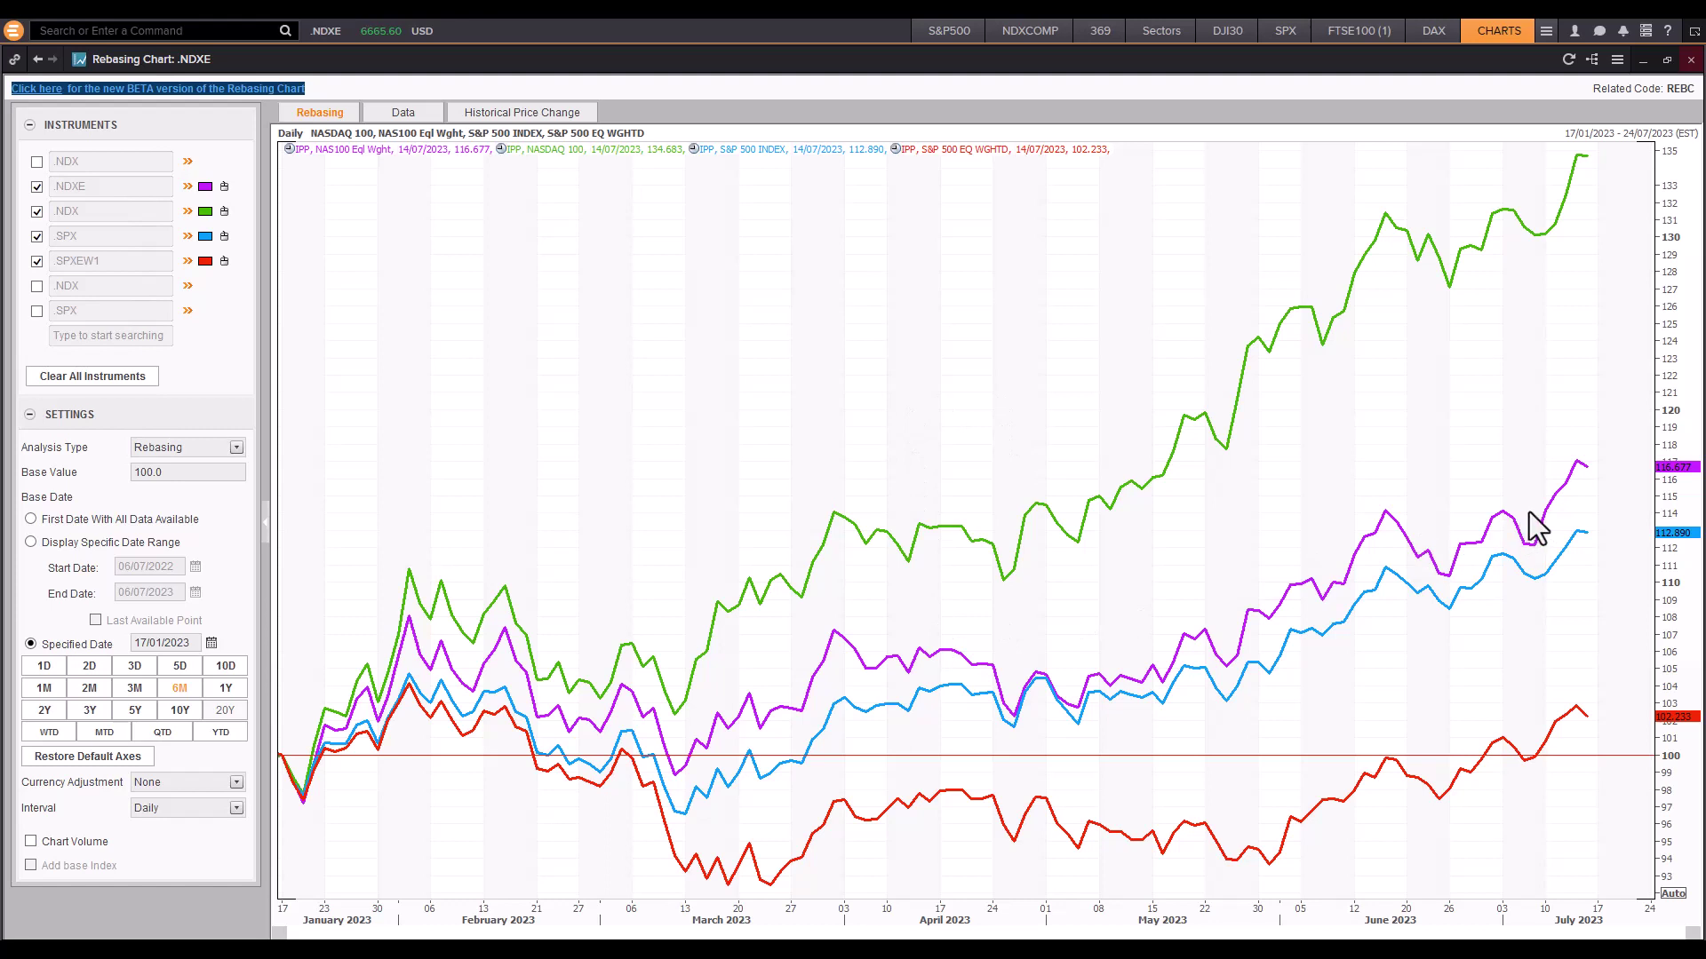
# Step: Review the six-month rebasing from 17/01/2023, with NASDAQ 100 equal-weight ending at 116.677
pyautogui.moveTo(1589, 531)
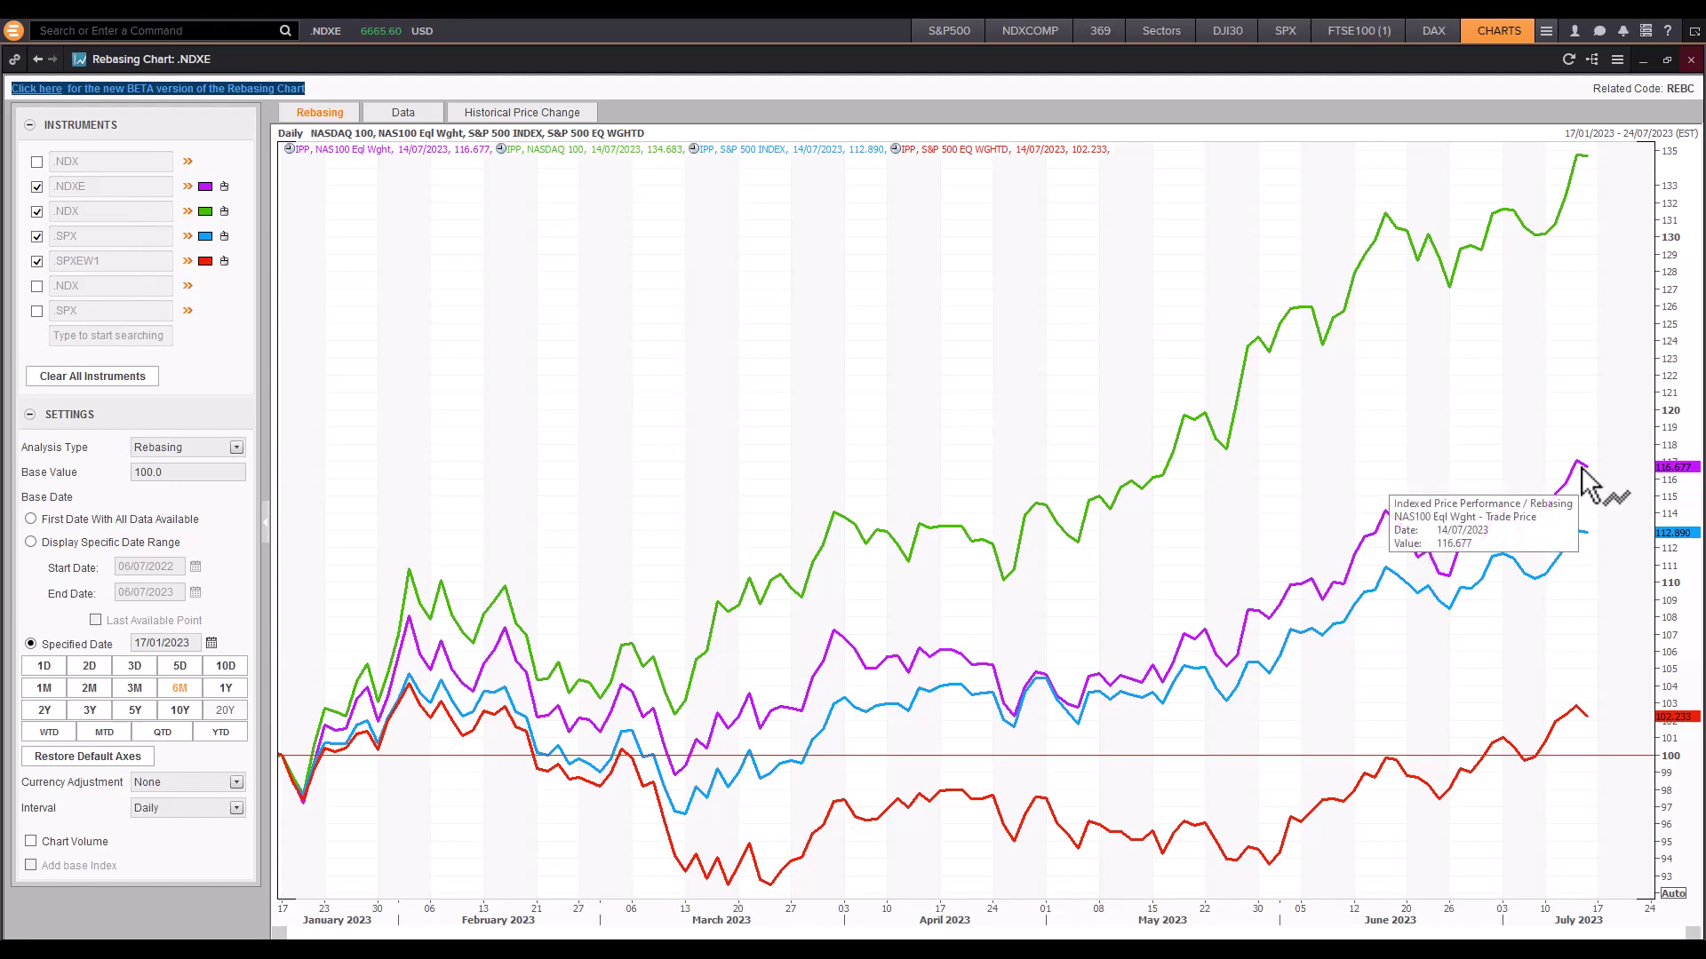